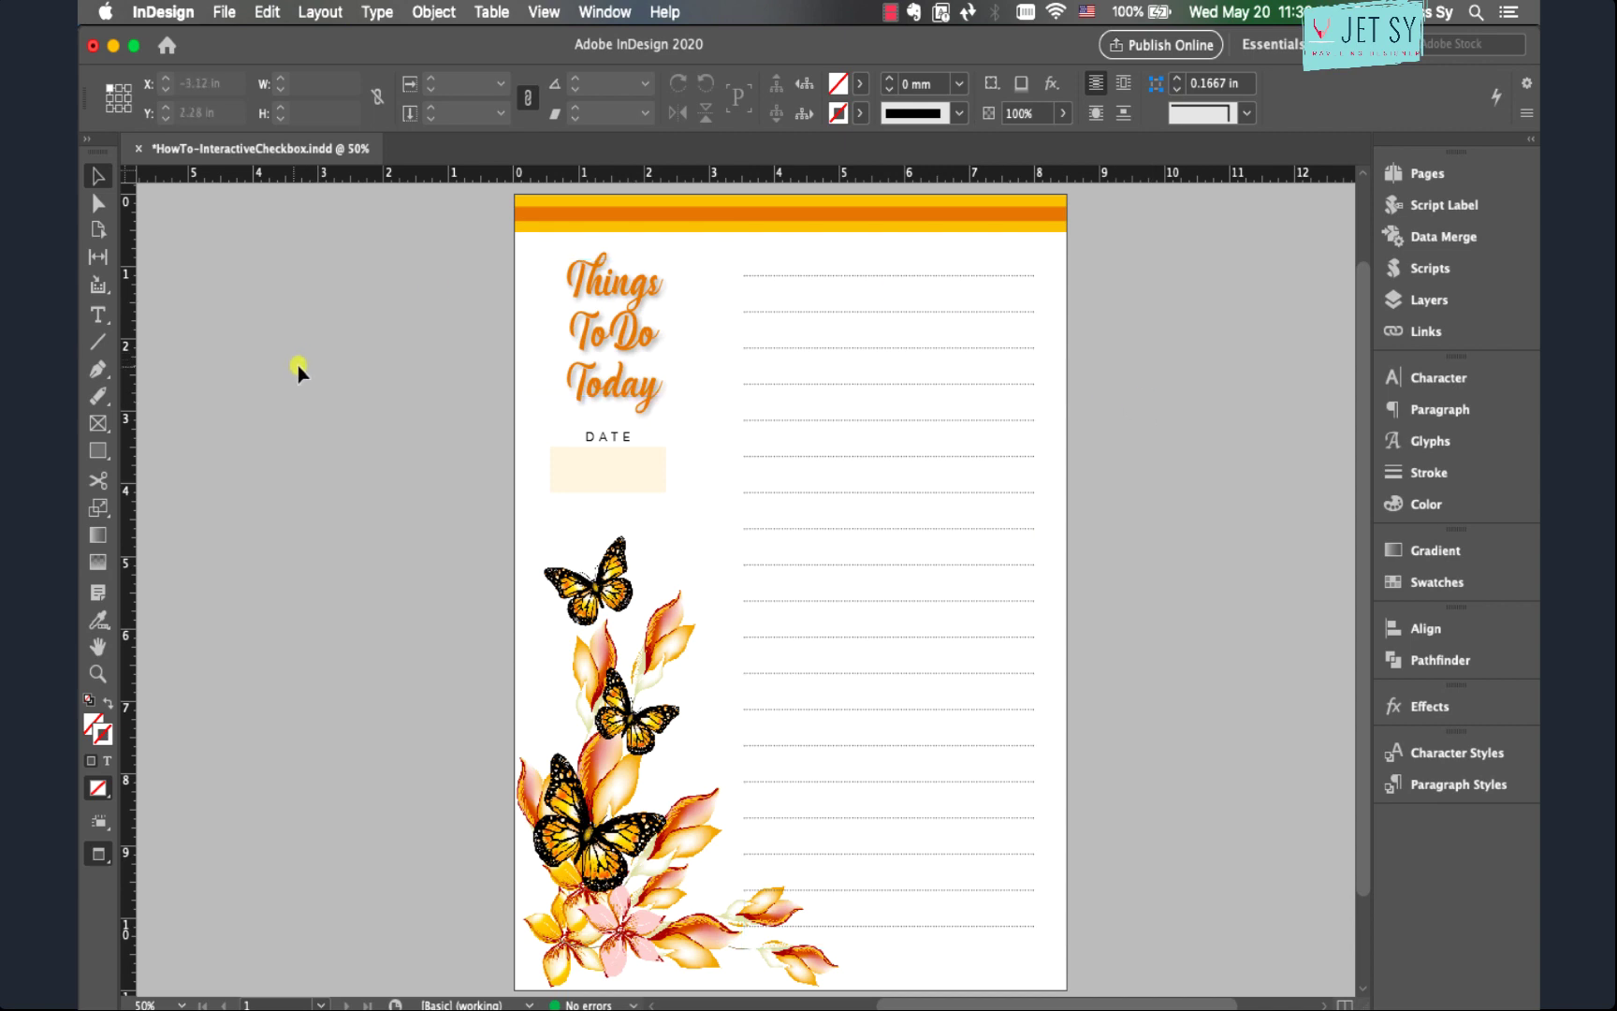
- Keep the Essentials Classic workspace layout
left_click(99, 453)
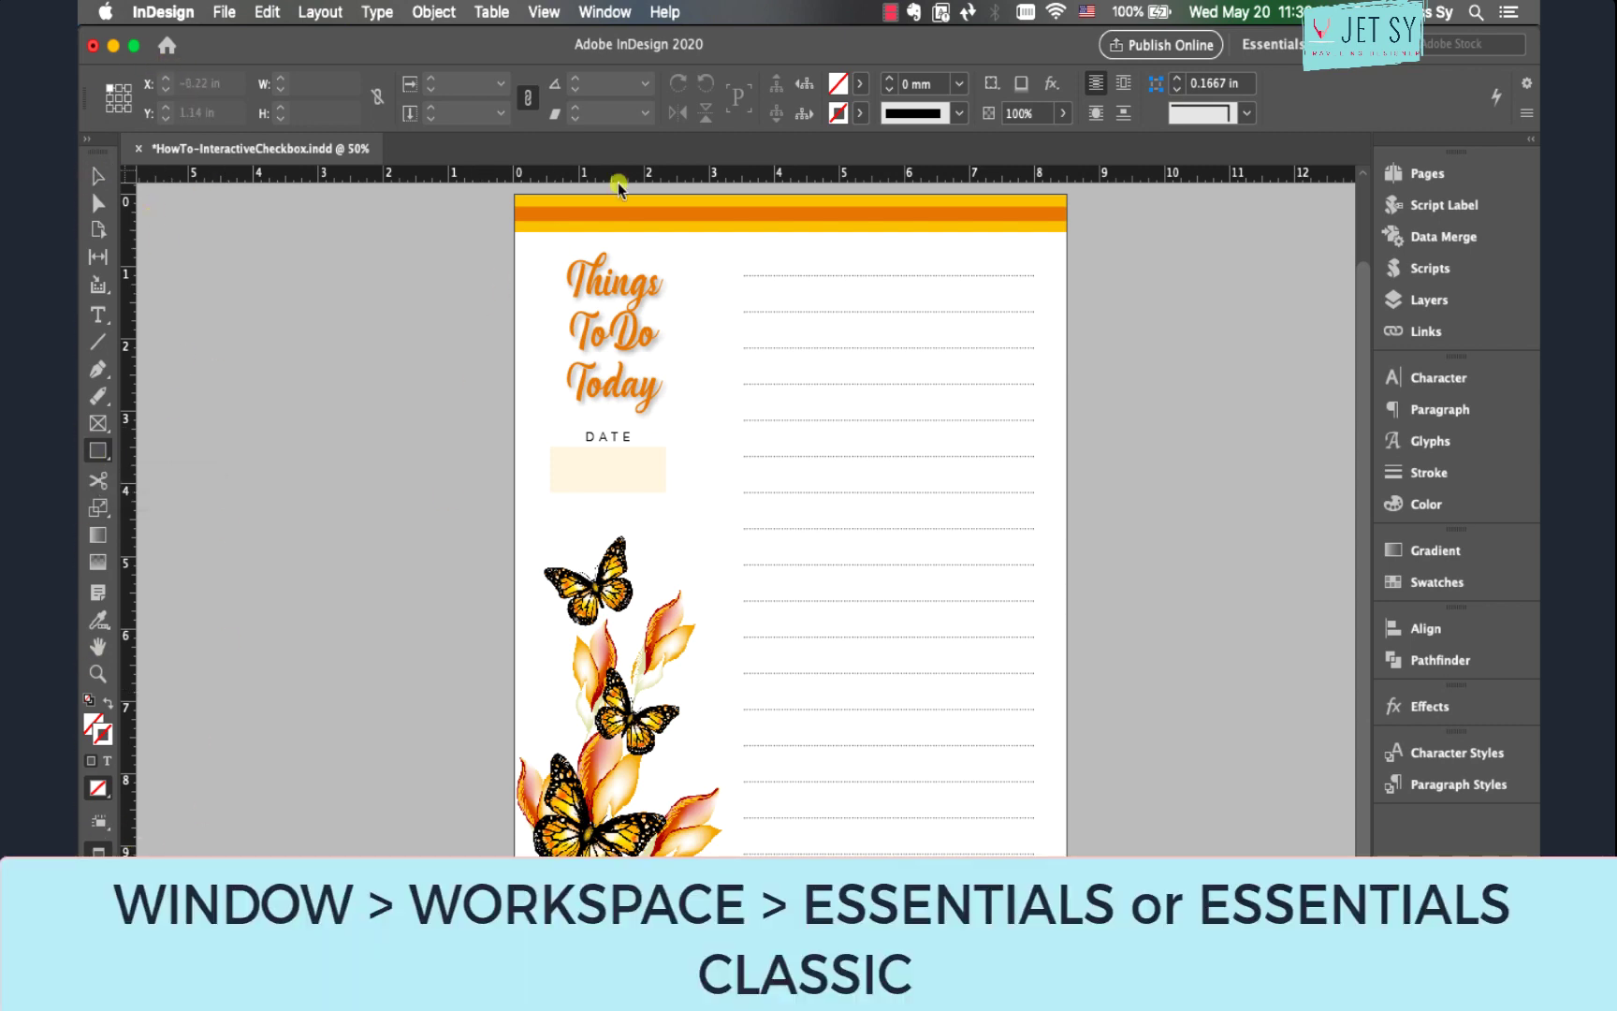
left_click(617, 13)
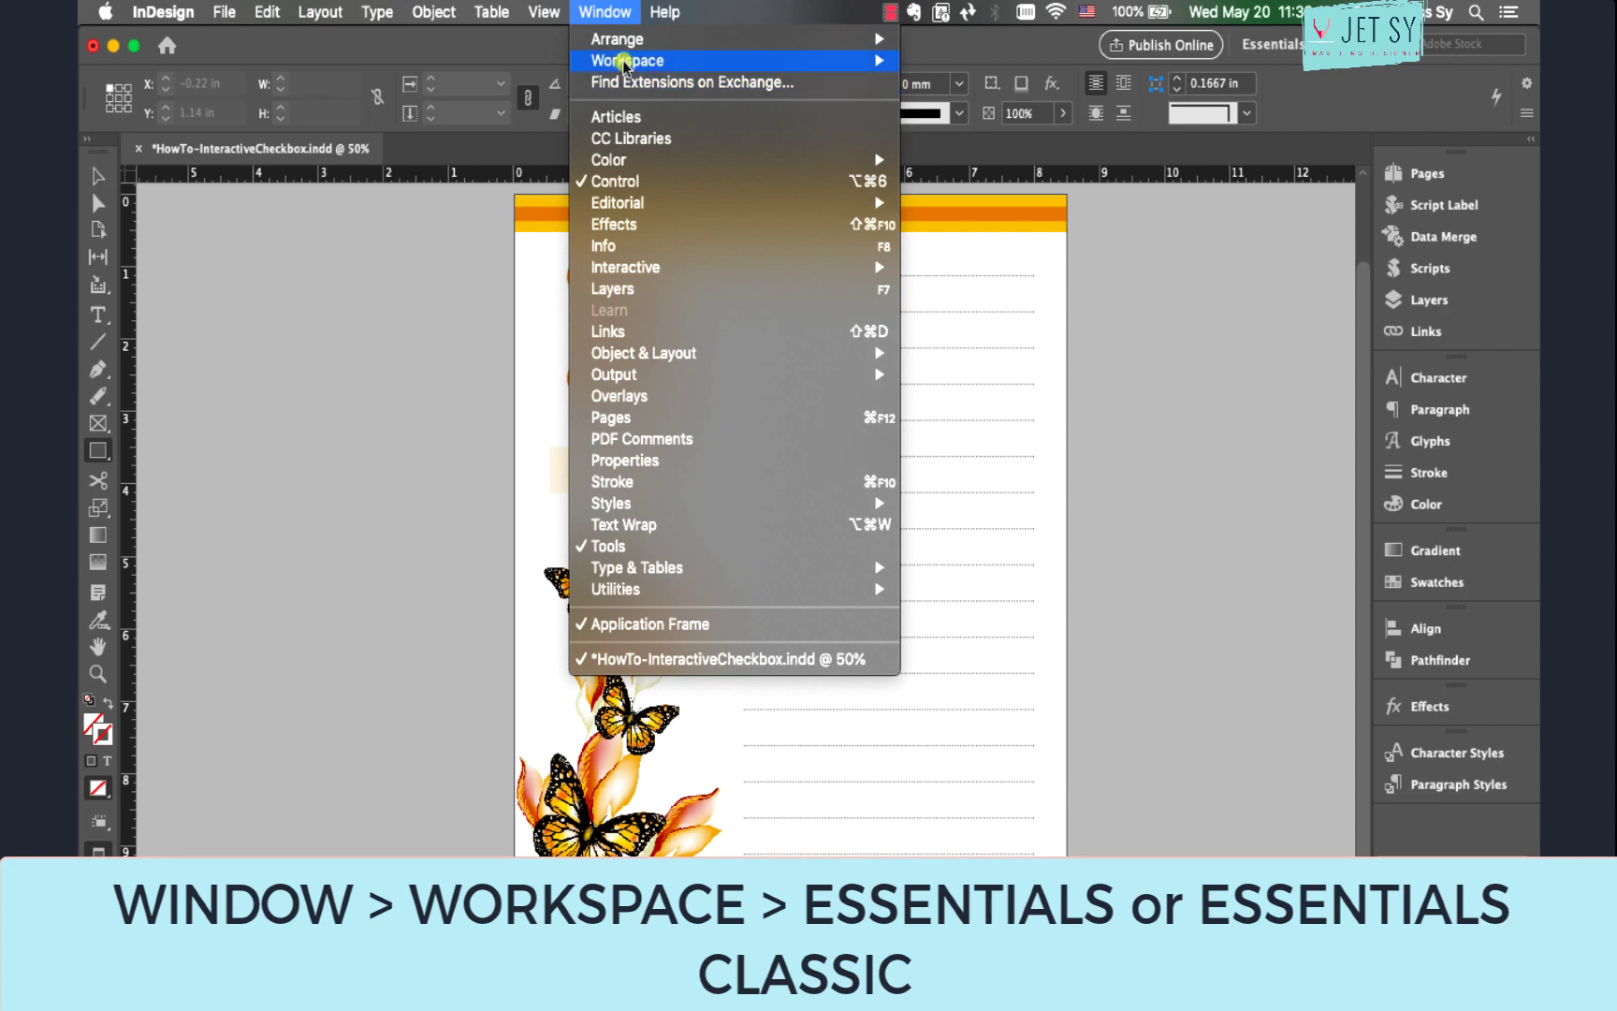
mouse_move(624, 62)
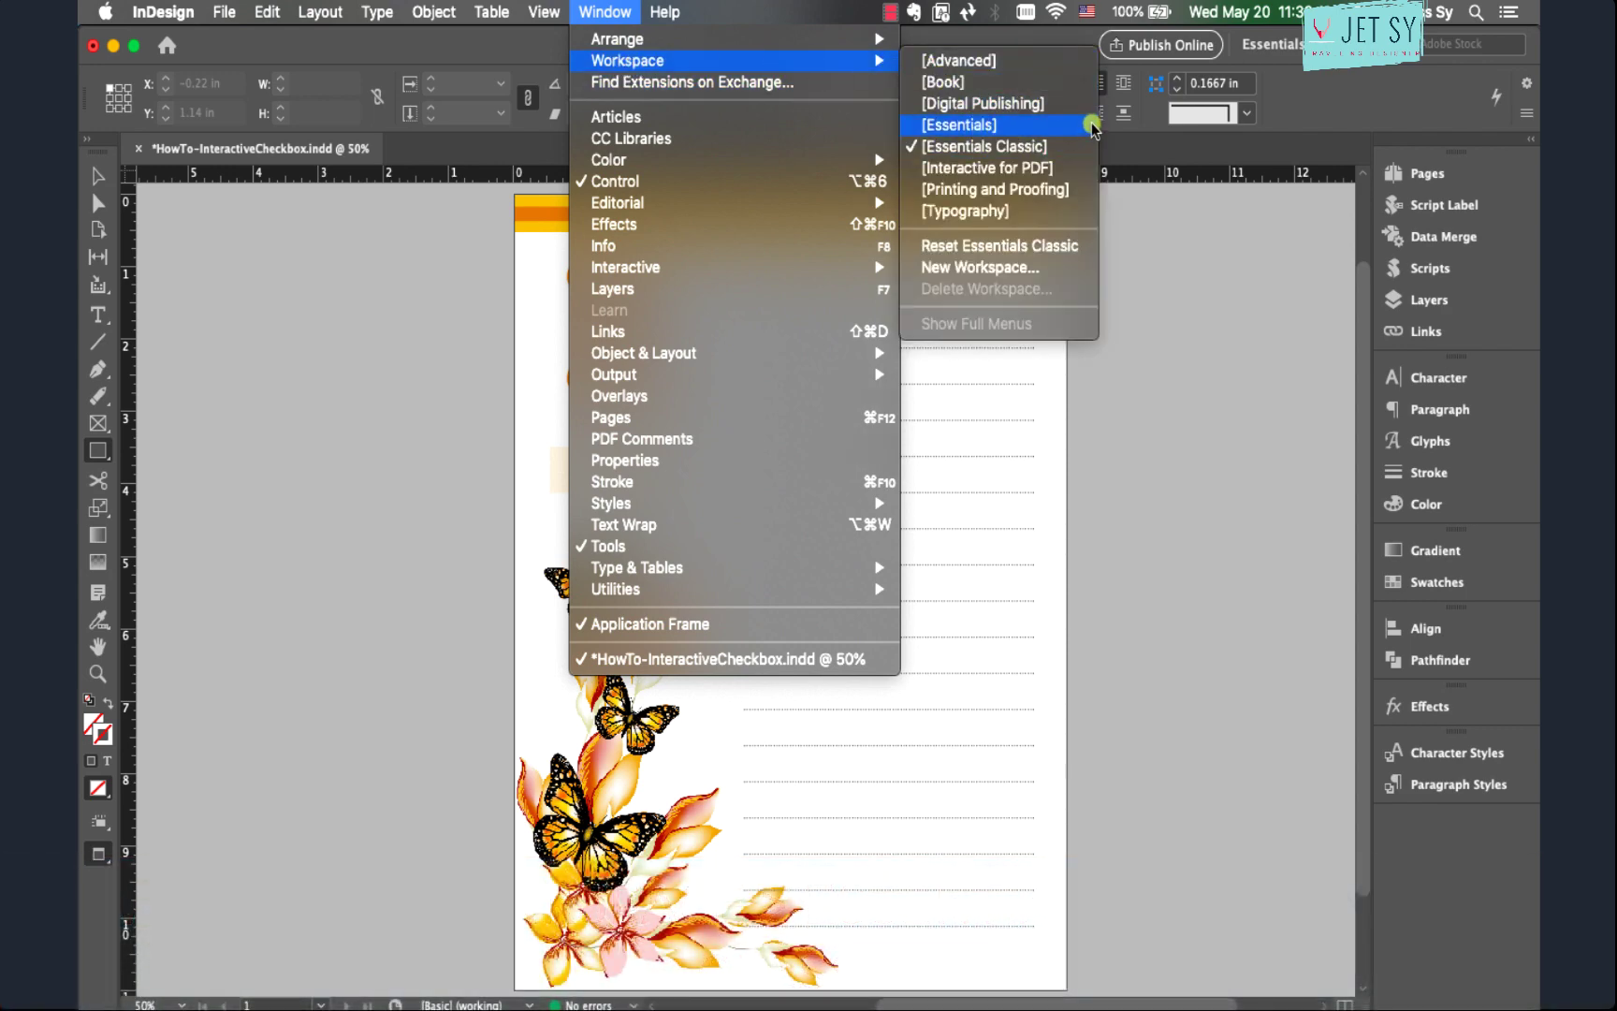
left_click(1067, 147)
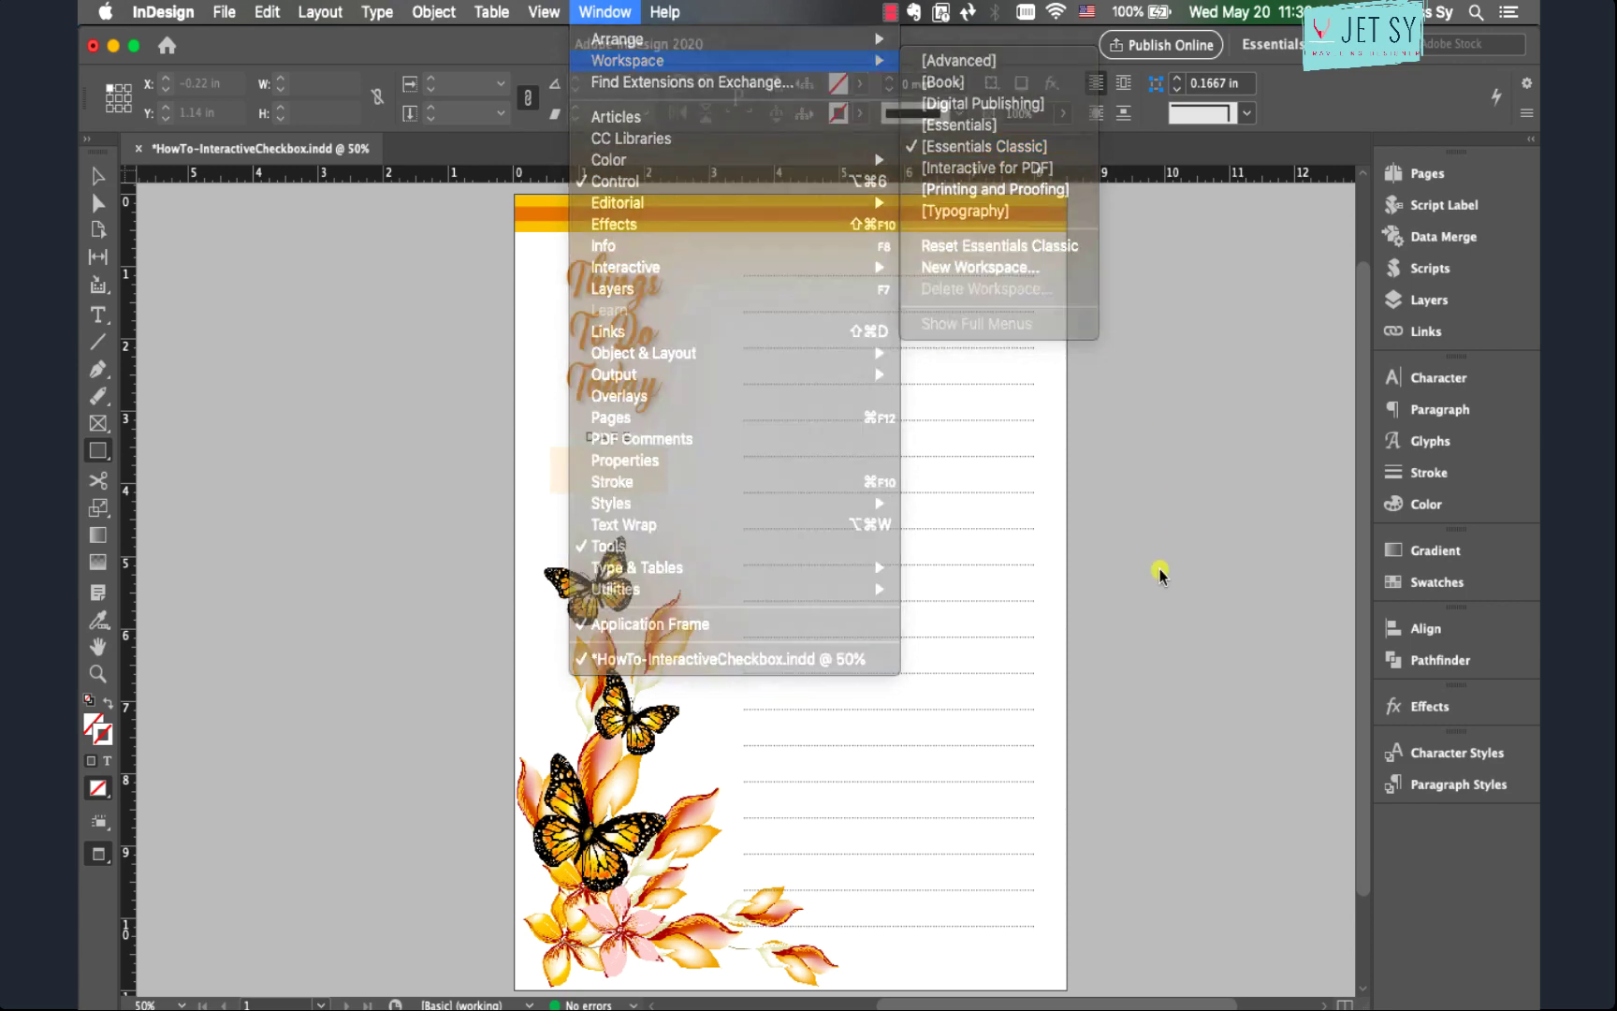
- Select the Rectangle tool and zoom to 125% on the top of the page
left_click(101, 453)
key("super+equal")
key("super+equal")
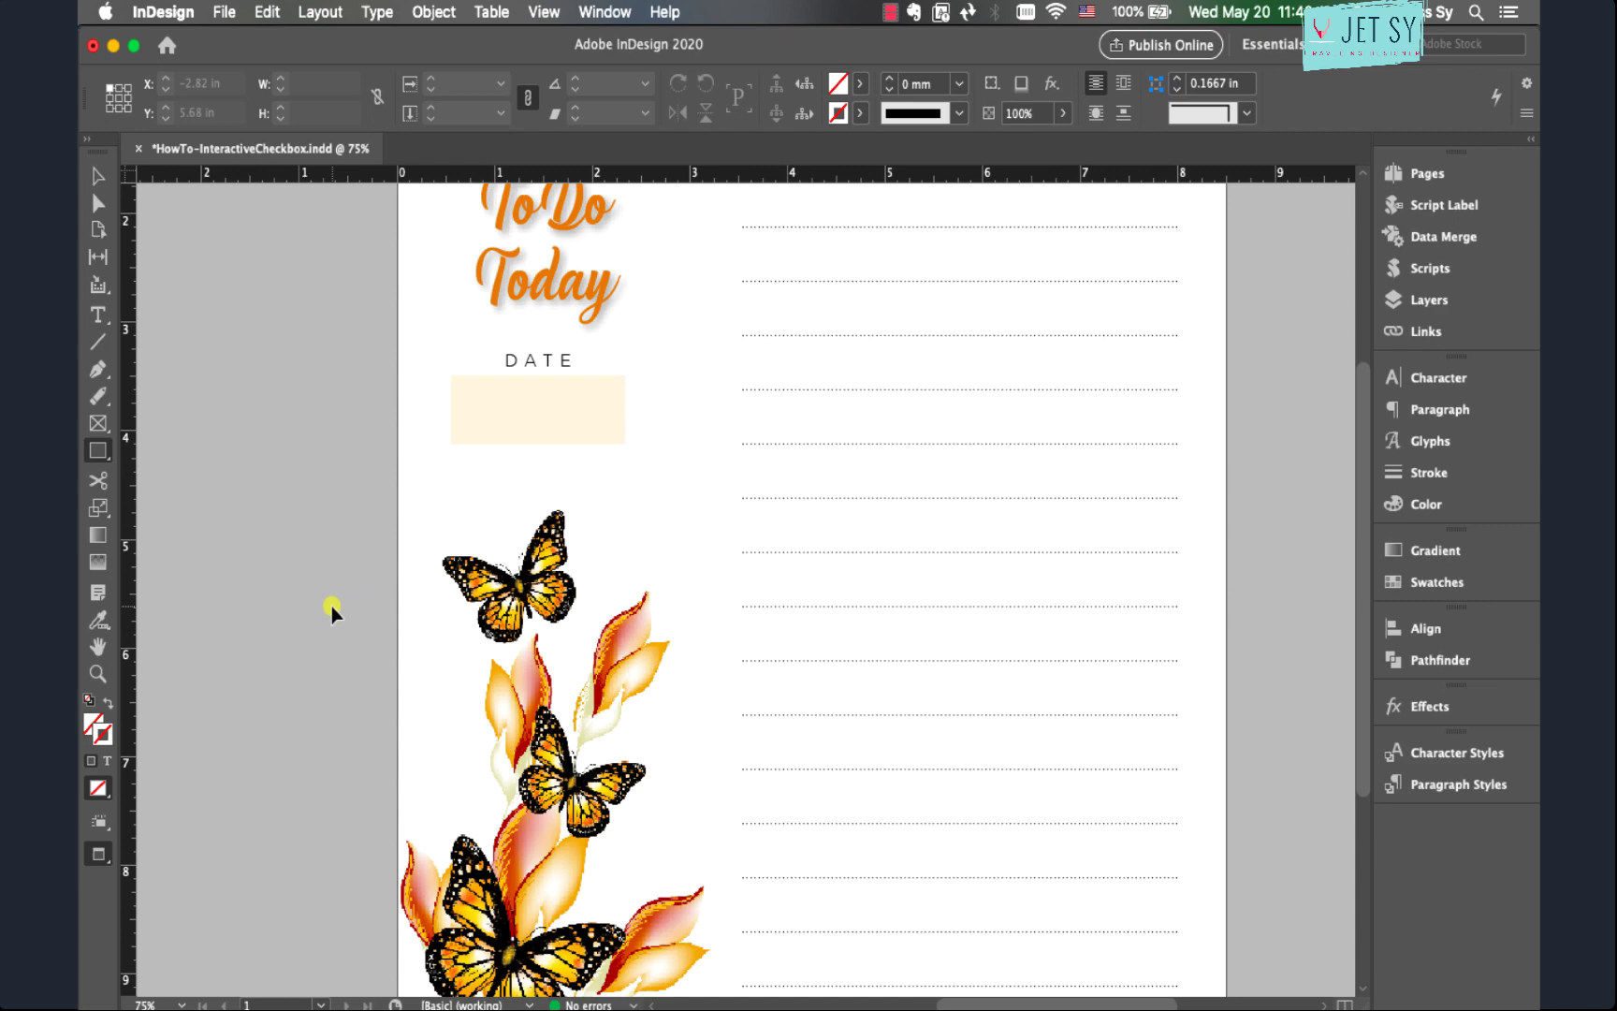
scroll(333, 606, "up", 10)
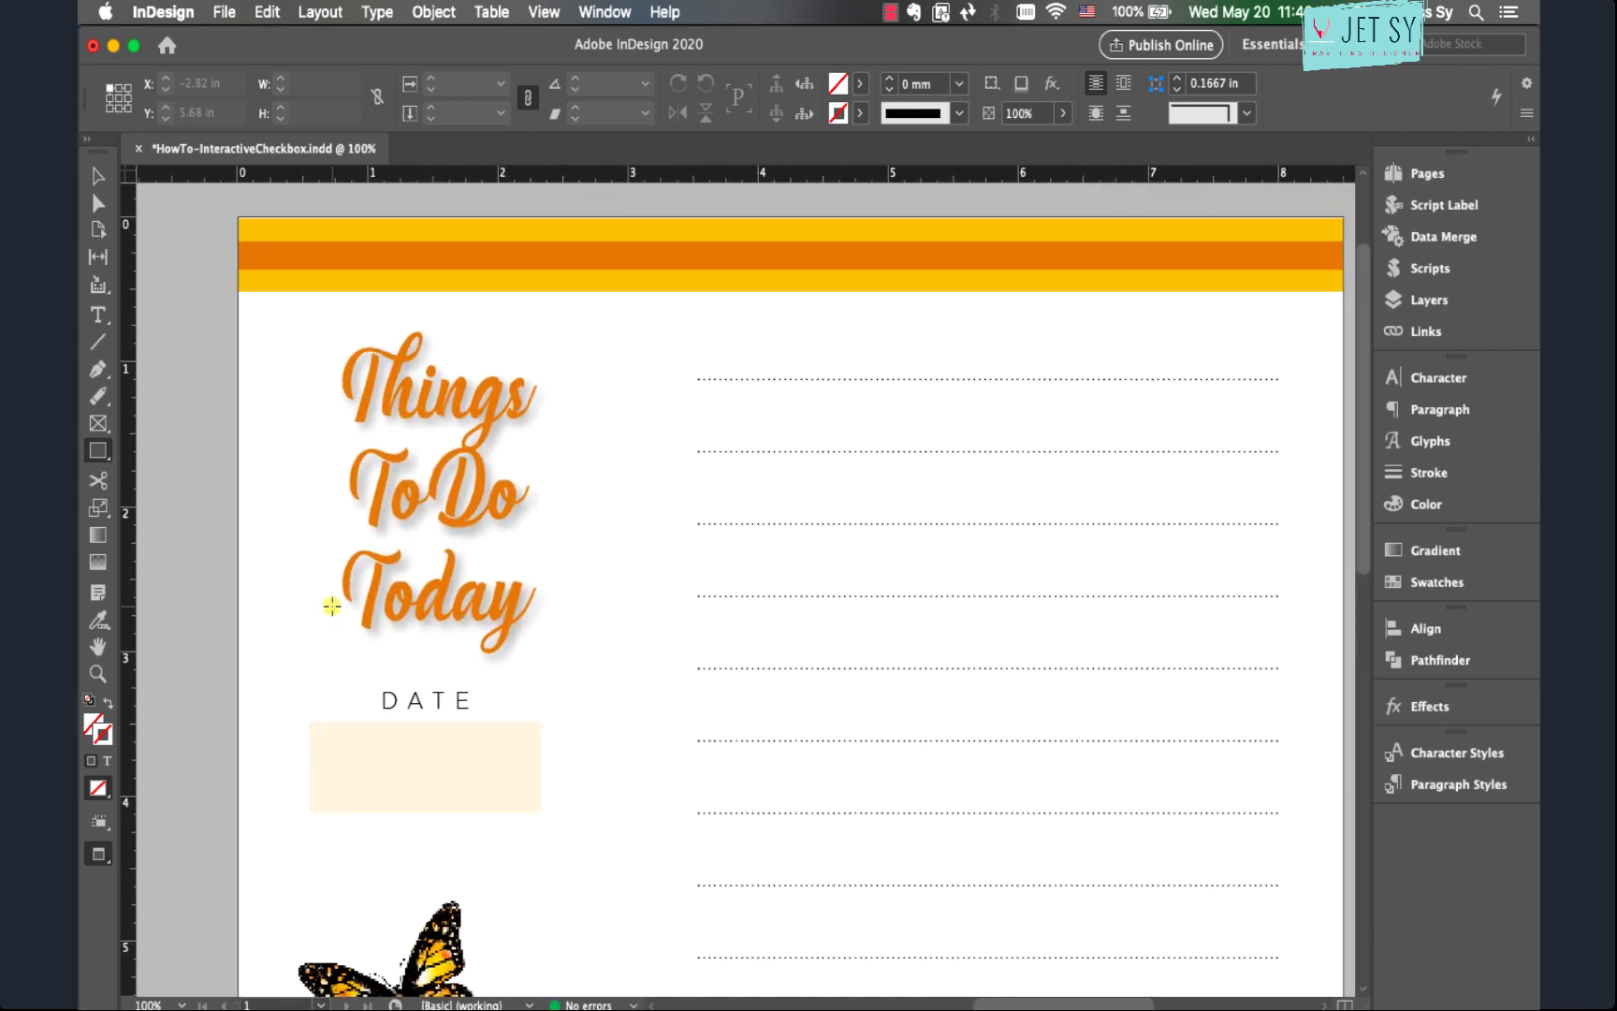
key("super+equal")
scroll(332, 607, "up", 3)
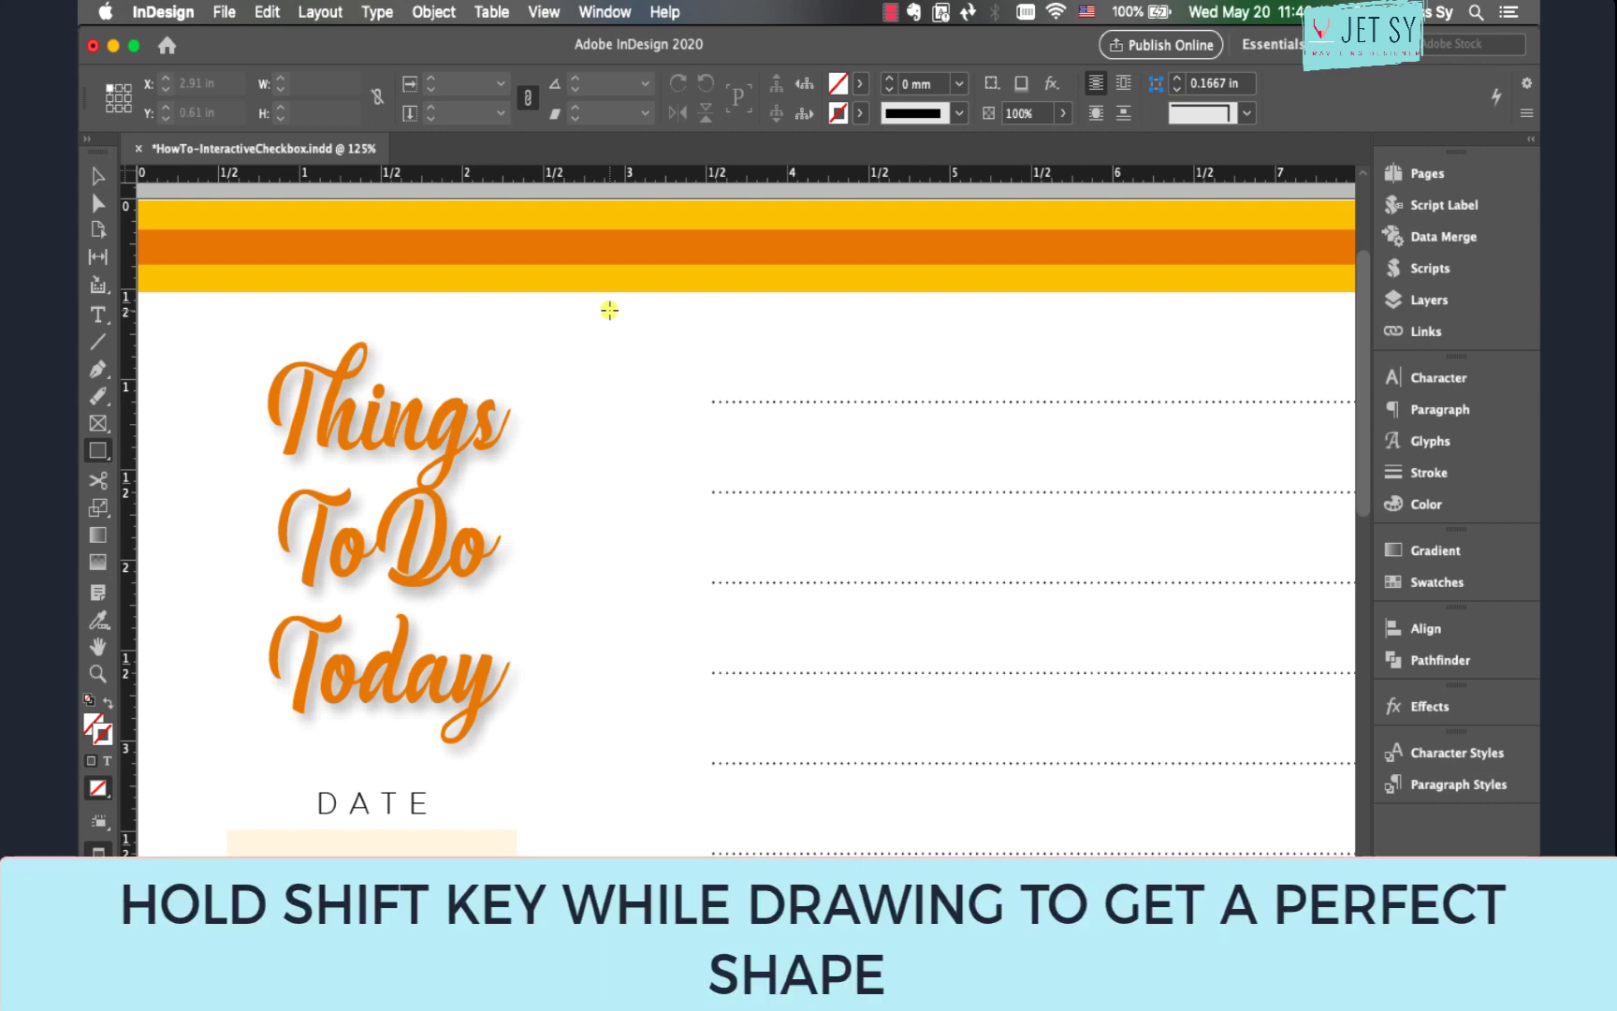
- Draw a 0.42 in square and fill it with the Colorful_Theme yellow swatch
left_click_drag(609, 309, 693, 385)
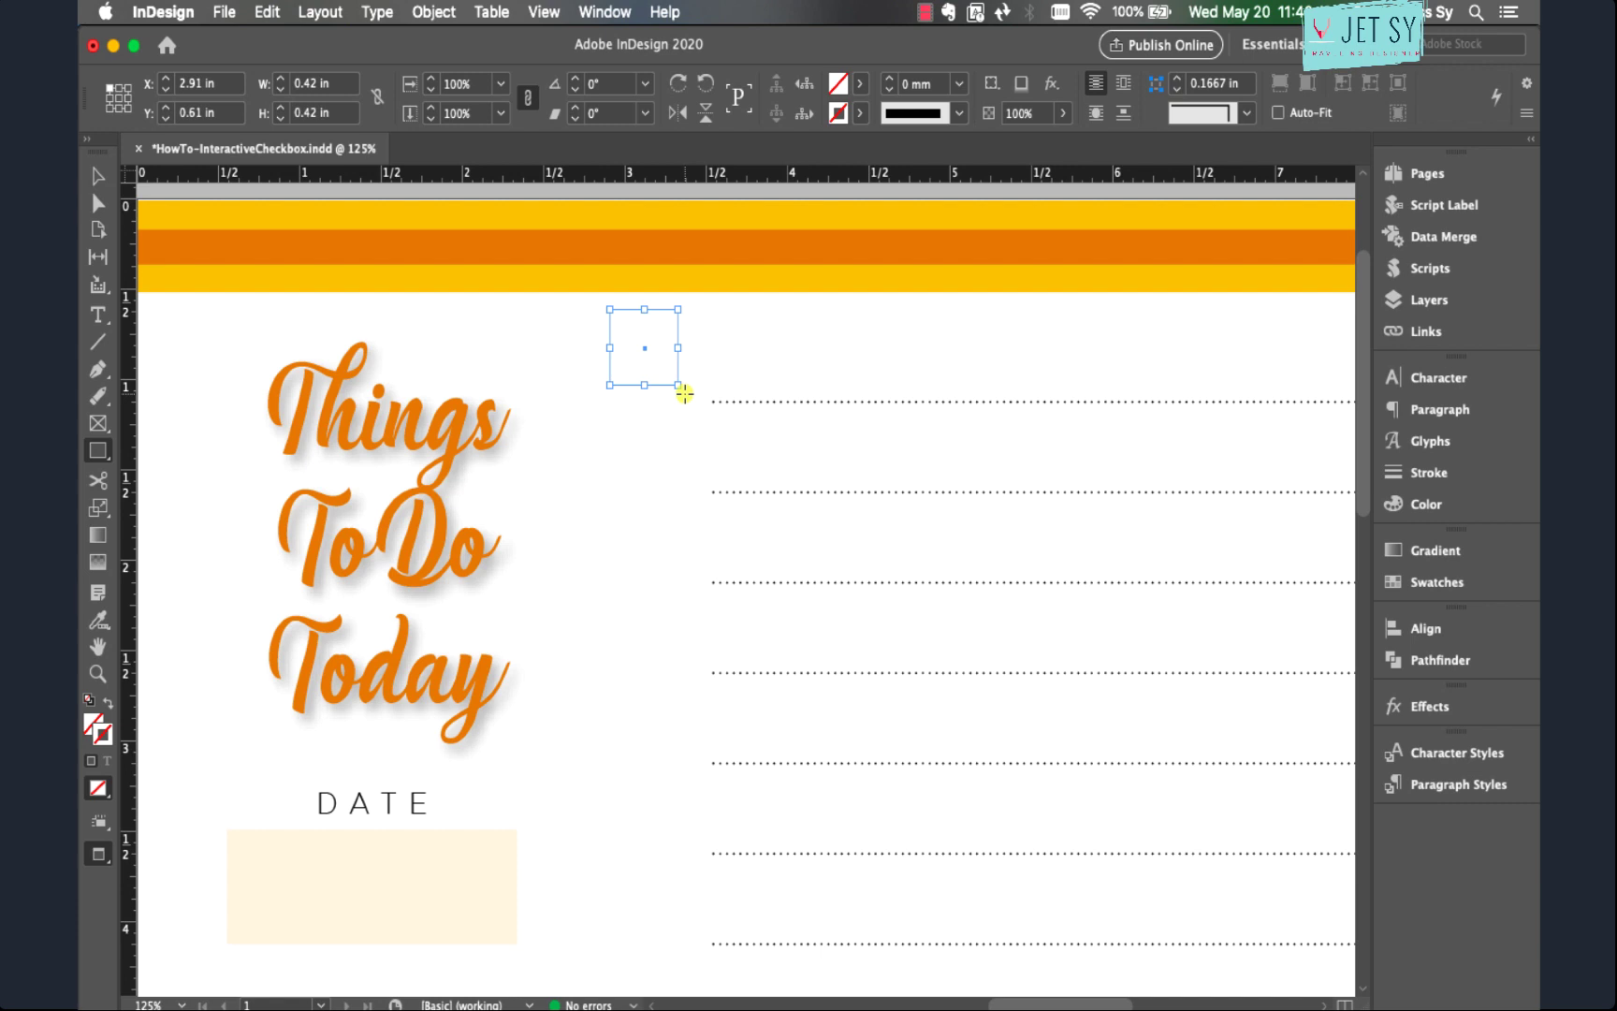
left_click(860, 87)
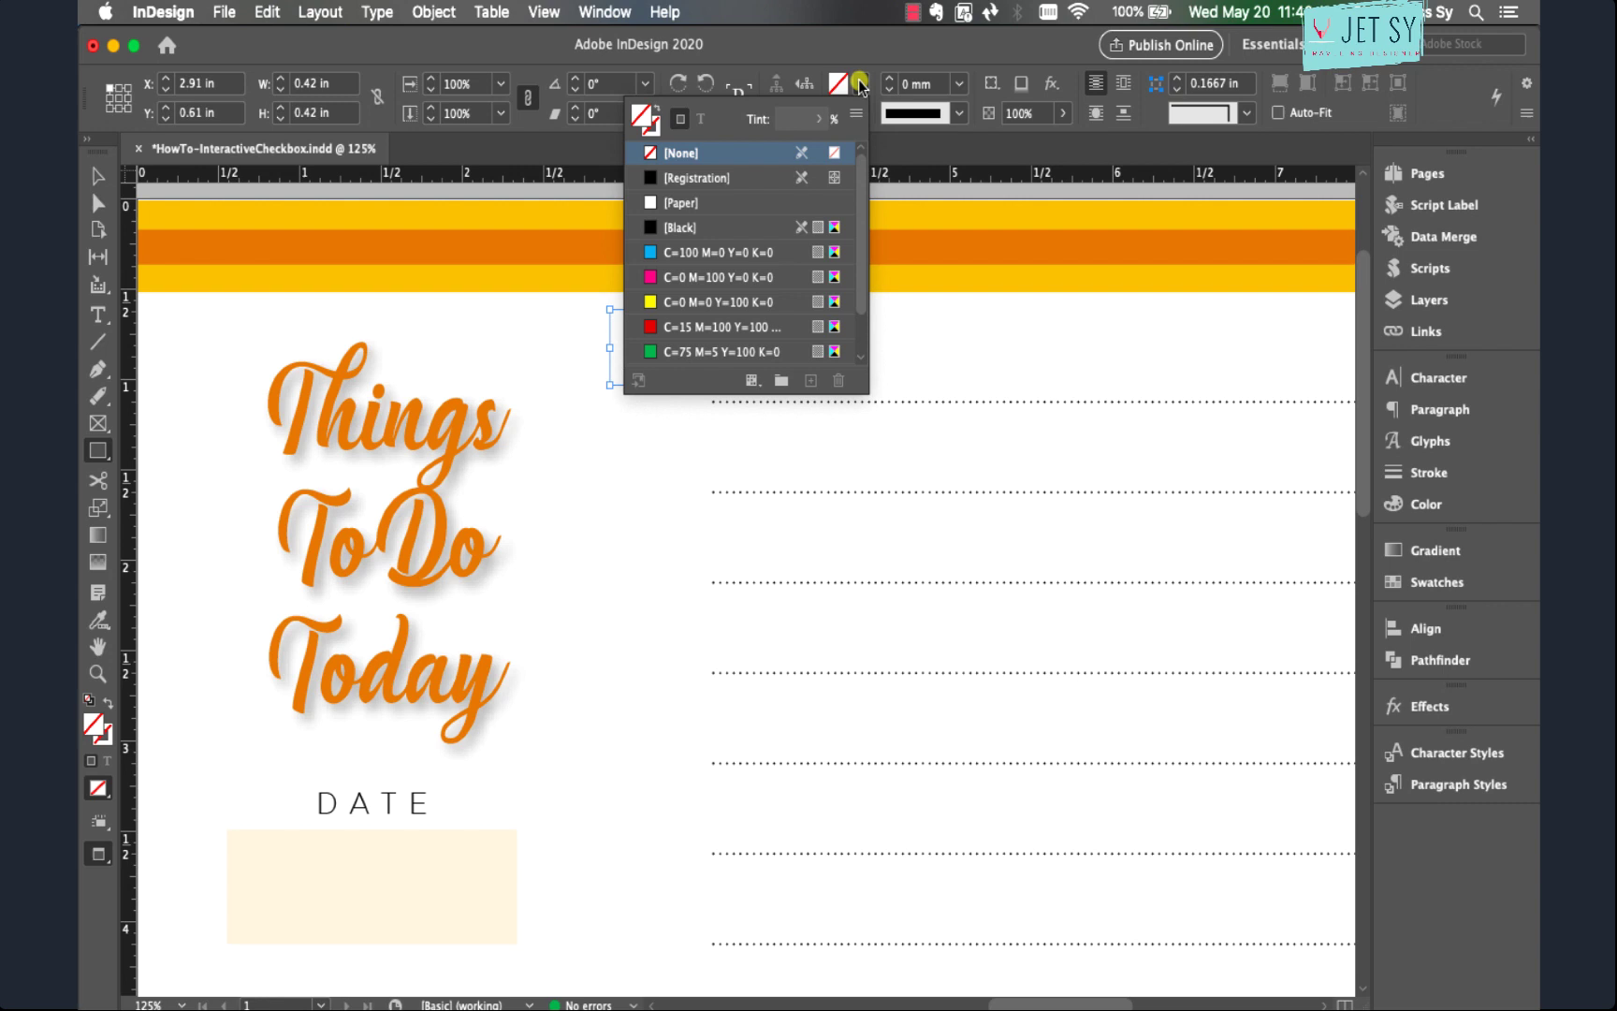
scroll(712, 351, "down", 1)
left_click(635, 357)
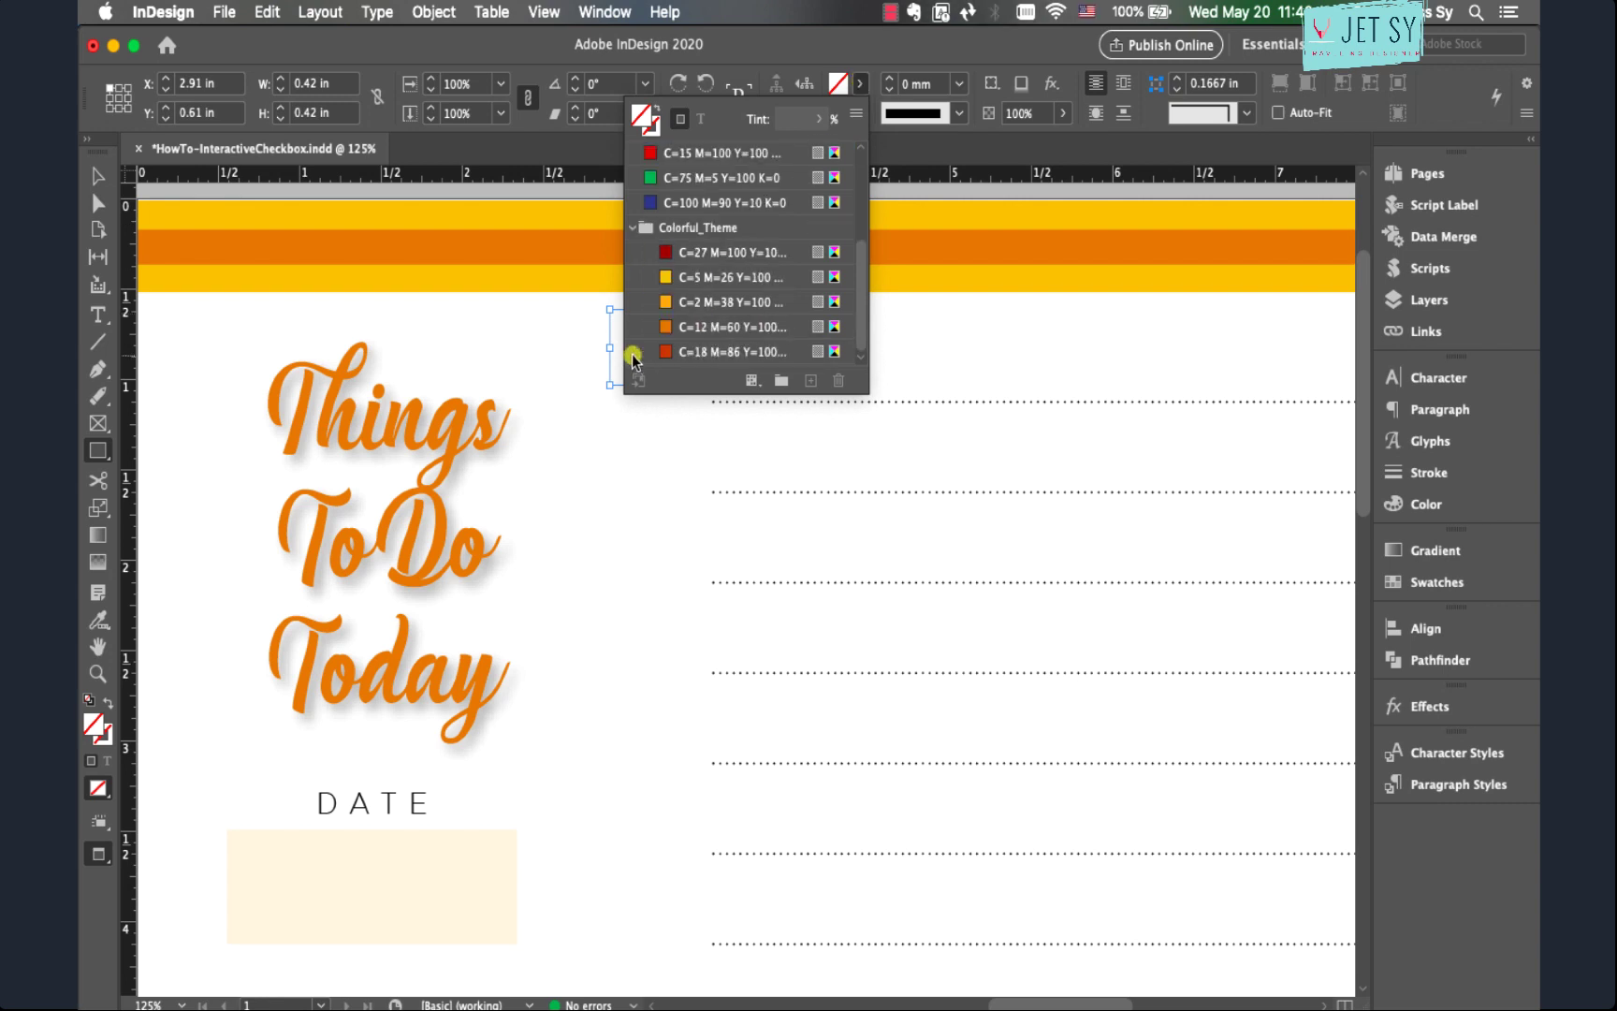
left_click(715, 277)
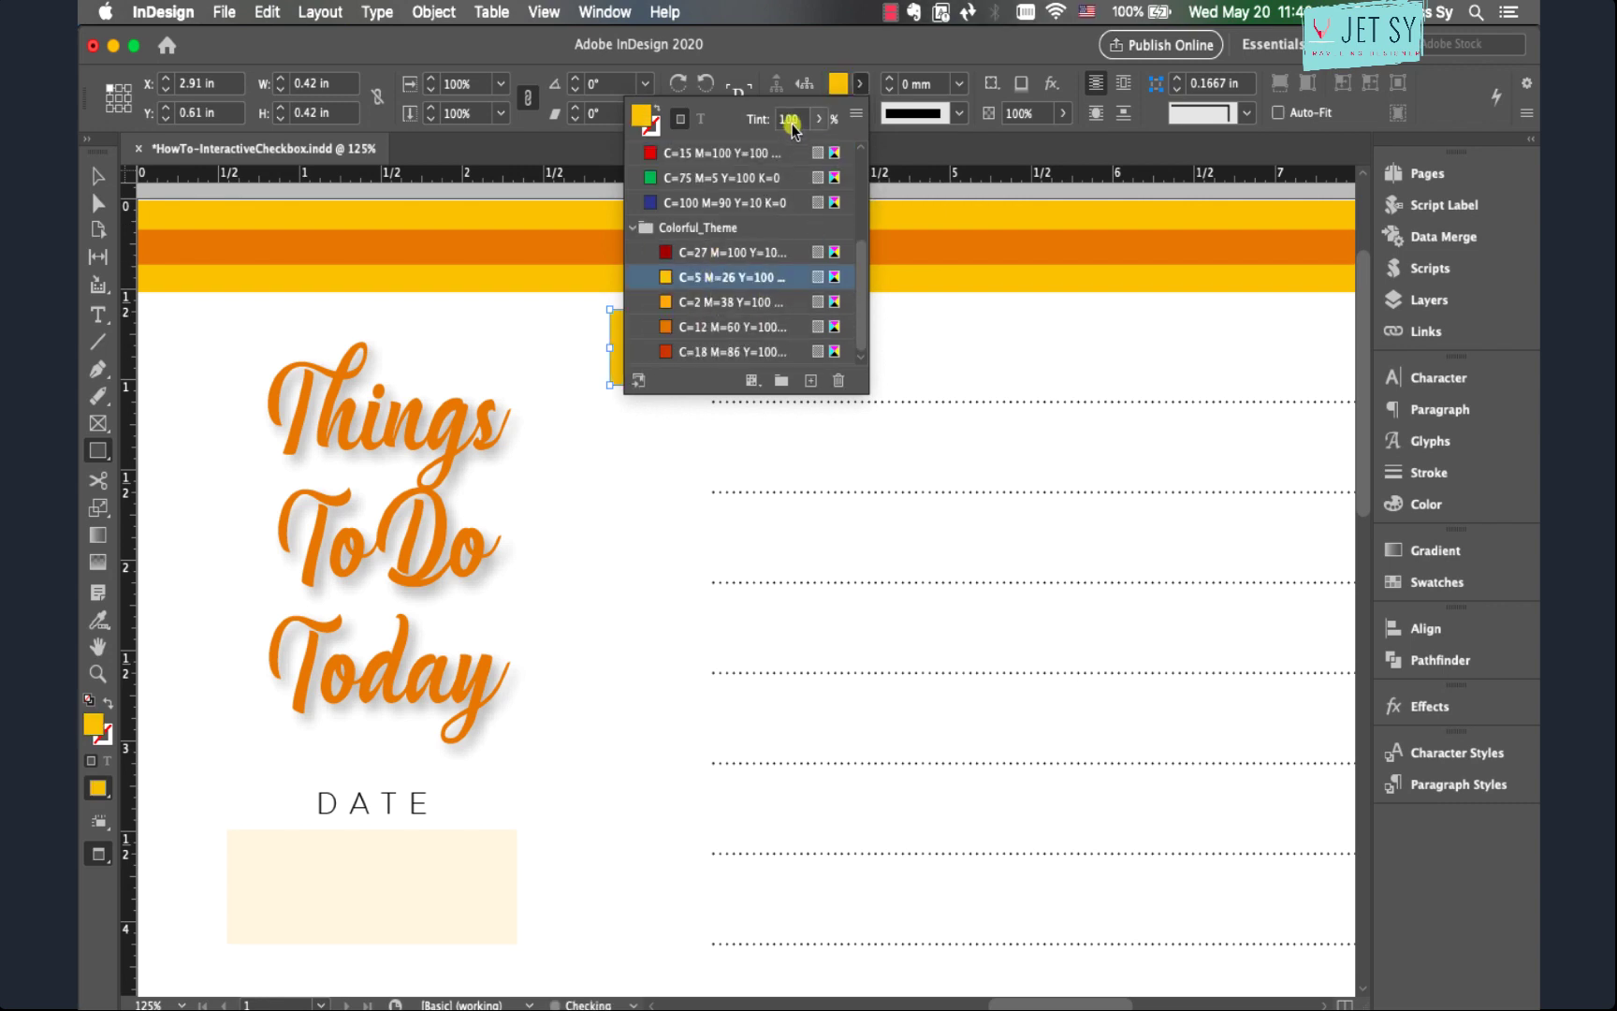
- Lighten the yellow fill to a 17% cream tint and nudge the square beside the first line
left_click(819, 119)
left_click_drag(823, 148, 731, 150)
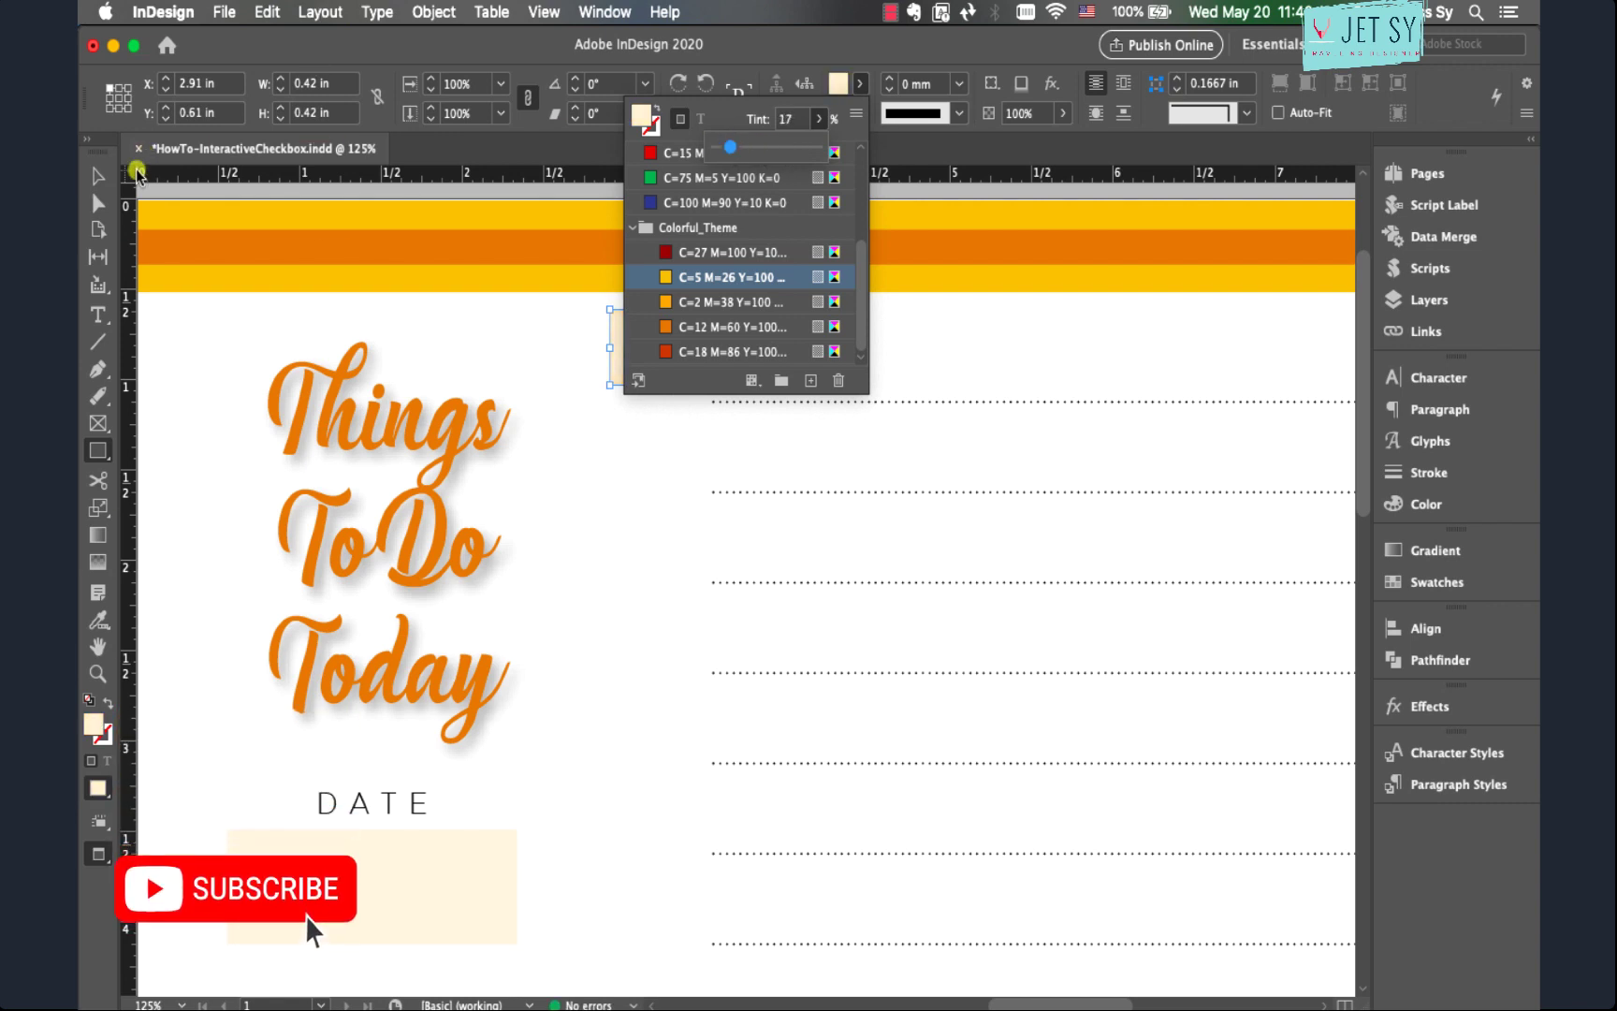
key("v")
mouse_move(679, 367)
left_mouse_down()
mouse_move(662, 363)
mouse_move(669, 376)
left_mouse_up()
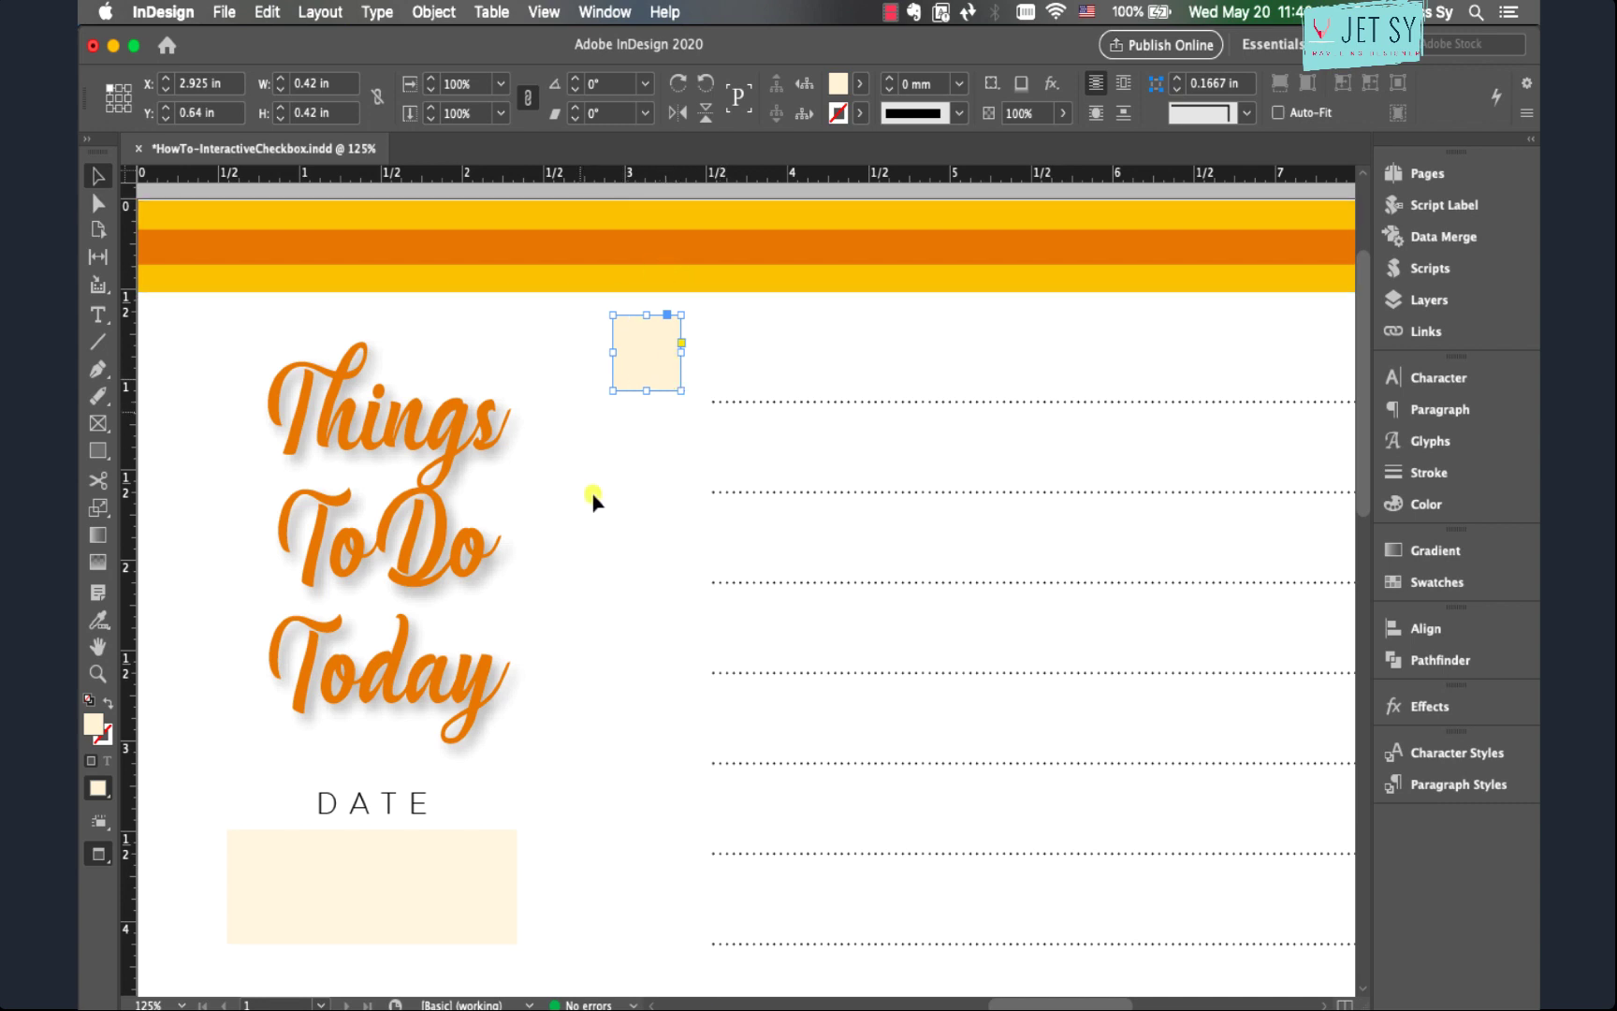
- Set the square's stroke to [None], then duplicate it and shrink the copy to 0.33 in
left_click(861, 113)
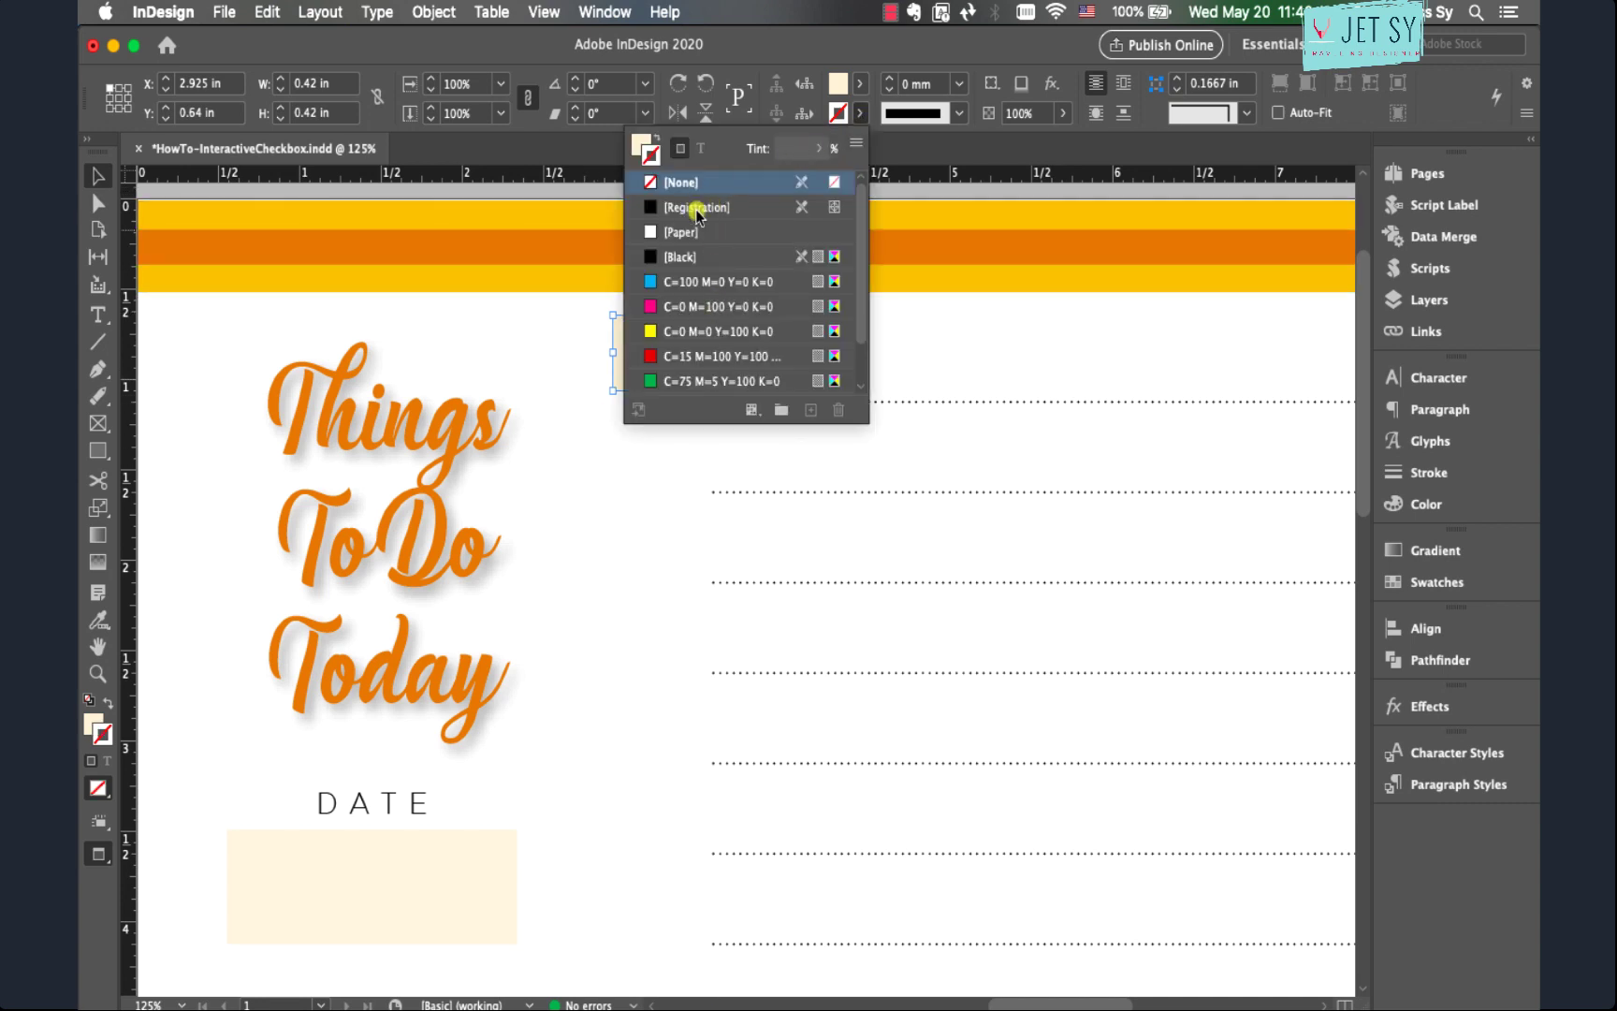
left_click(603, 192)
left_click(668, 357)
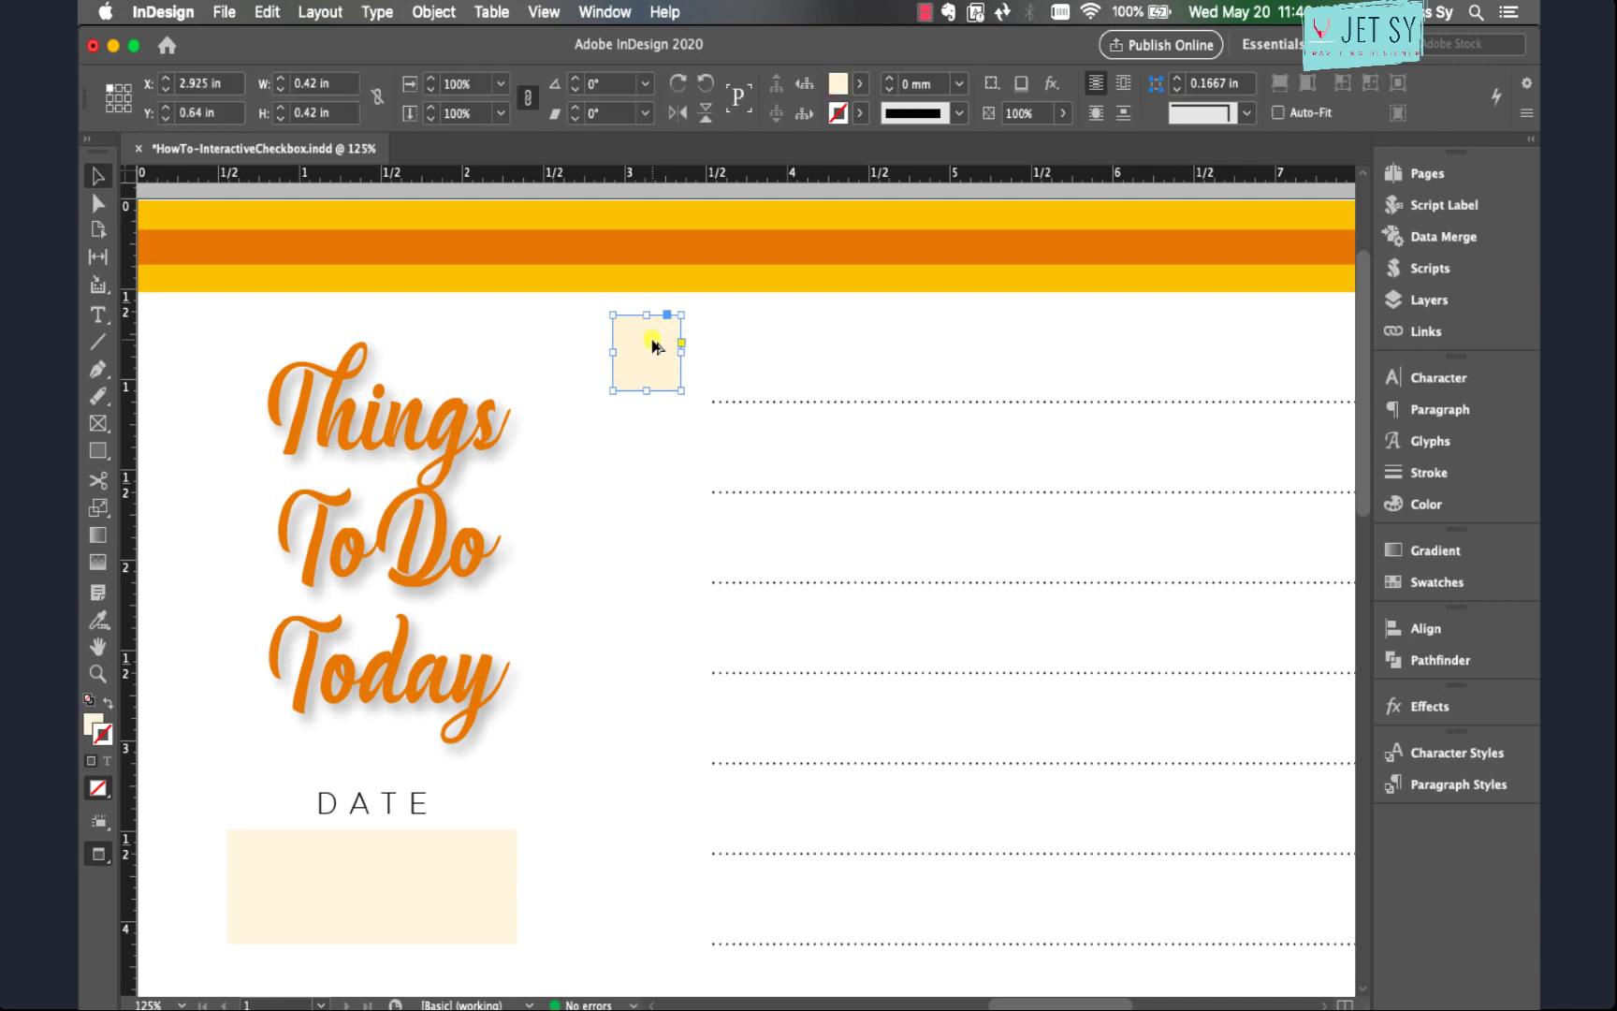
left_click_drag(653, 347, 652, 406)
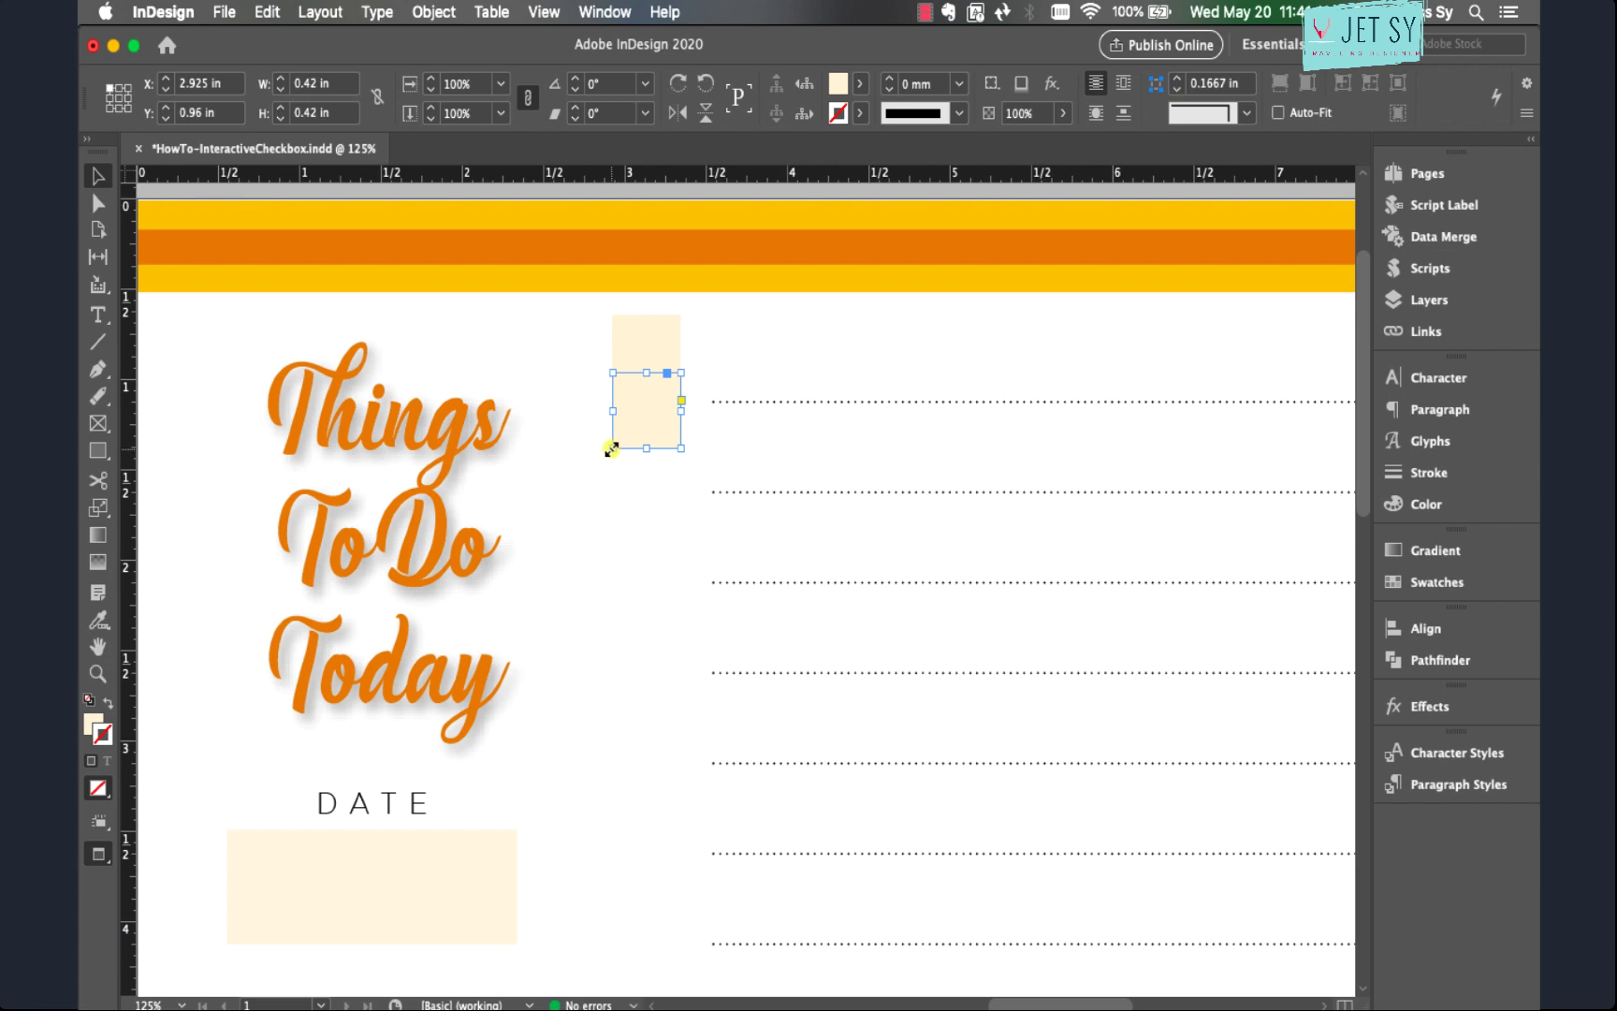
left_click_drag(612, 449, 651, 363)
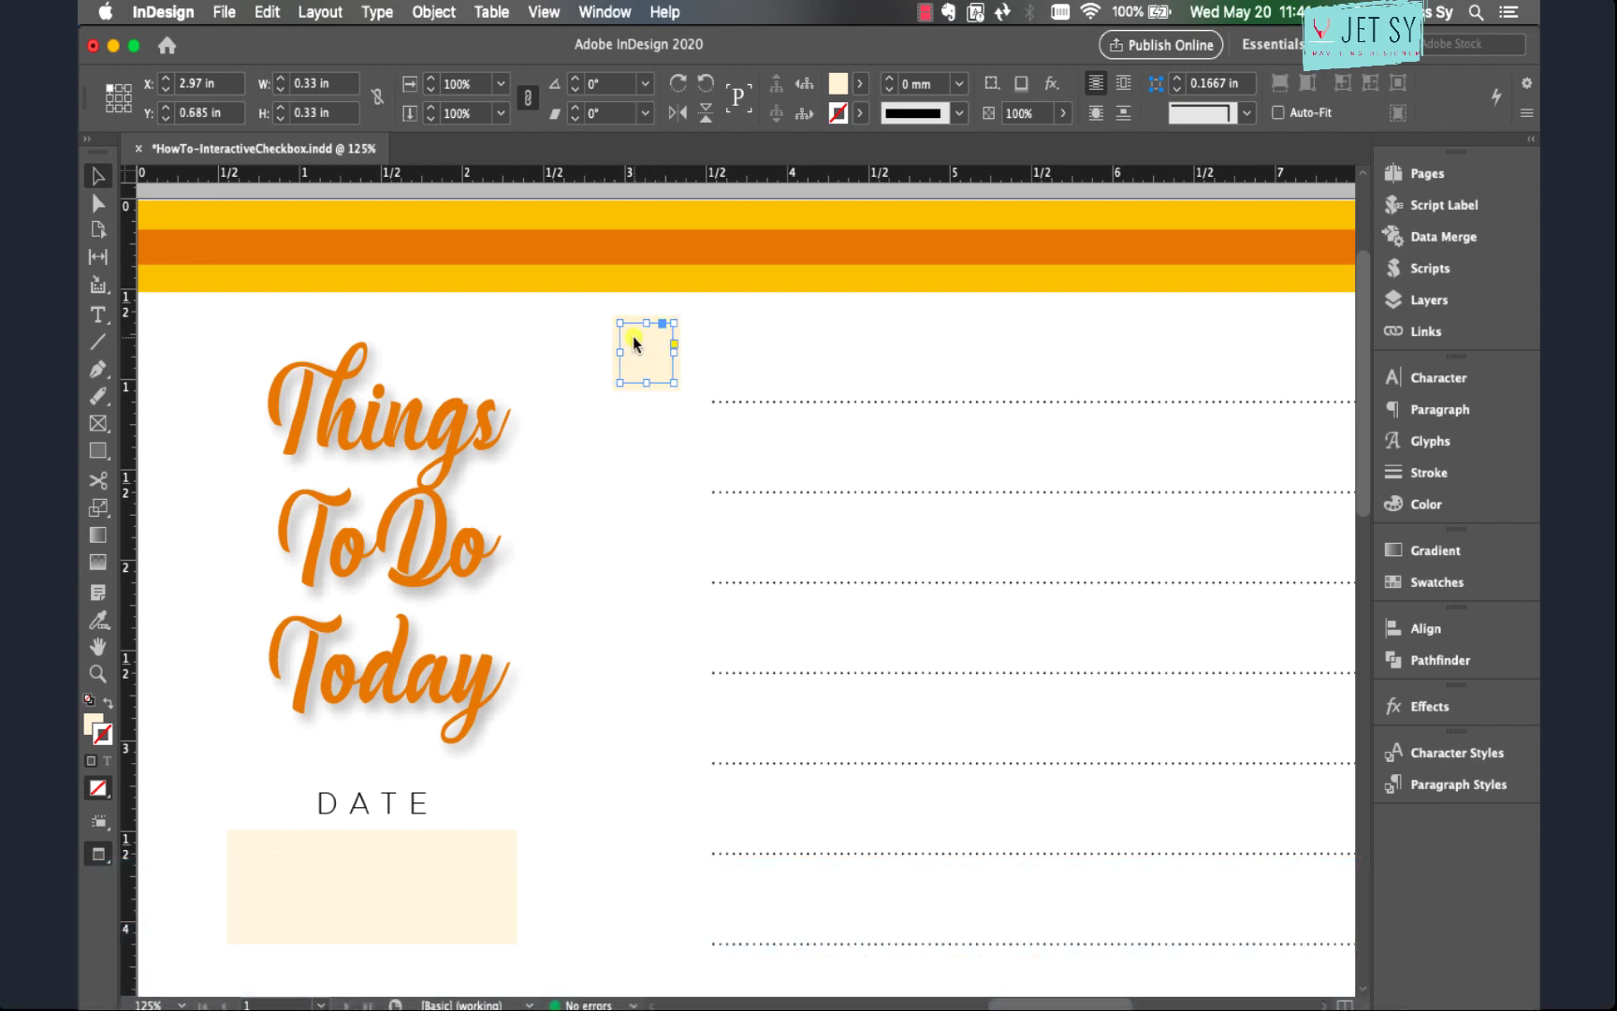
- Convert the 0.33 in square into check box 'Check Box 75' with the On Click event
right_click(634, 343)
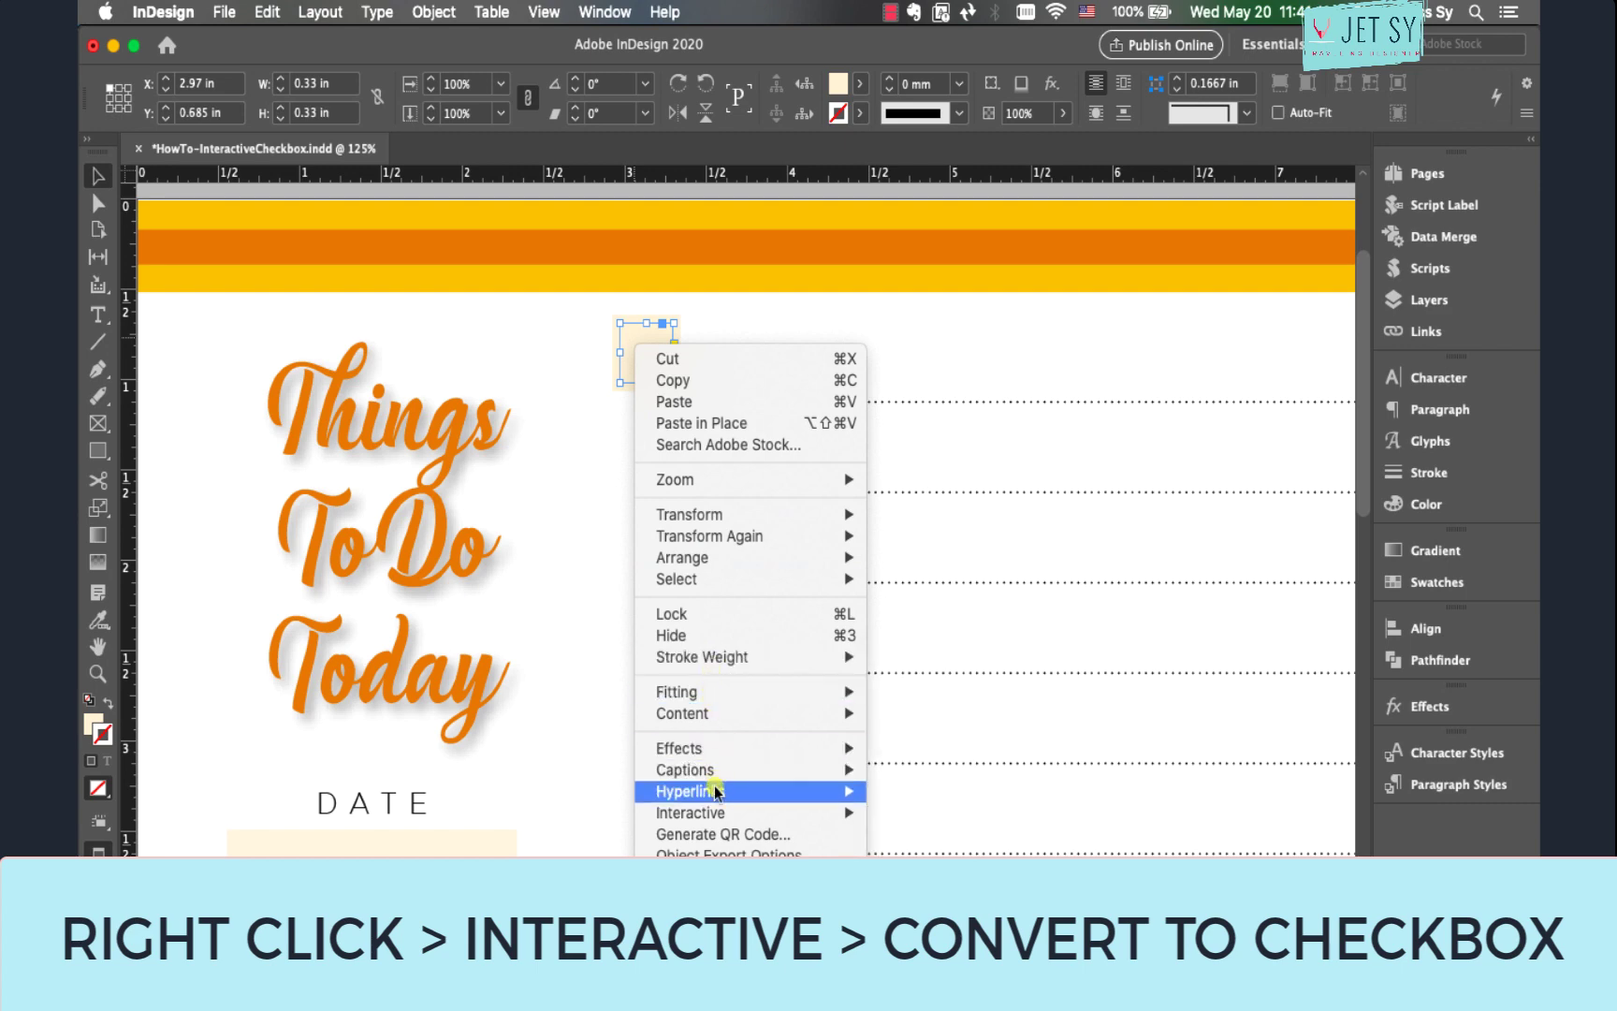
mouse_move(720, 814)
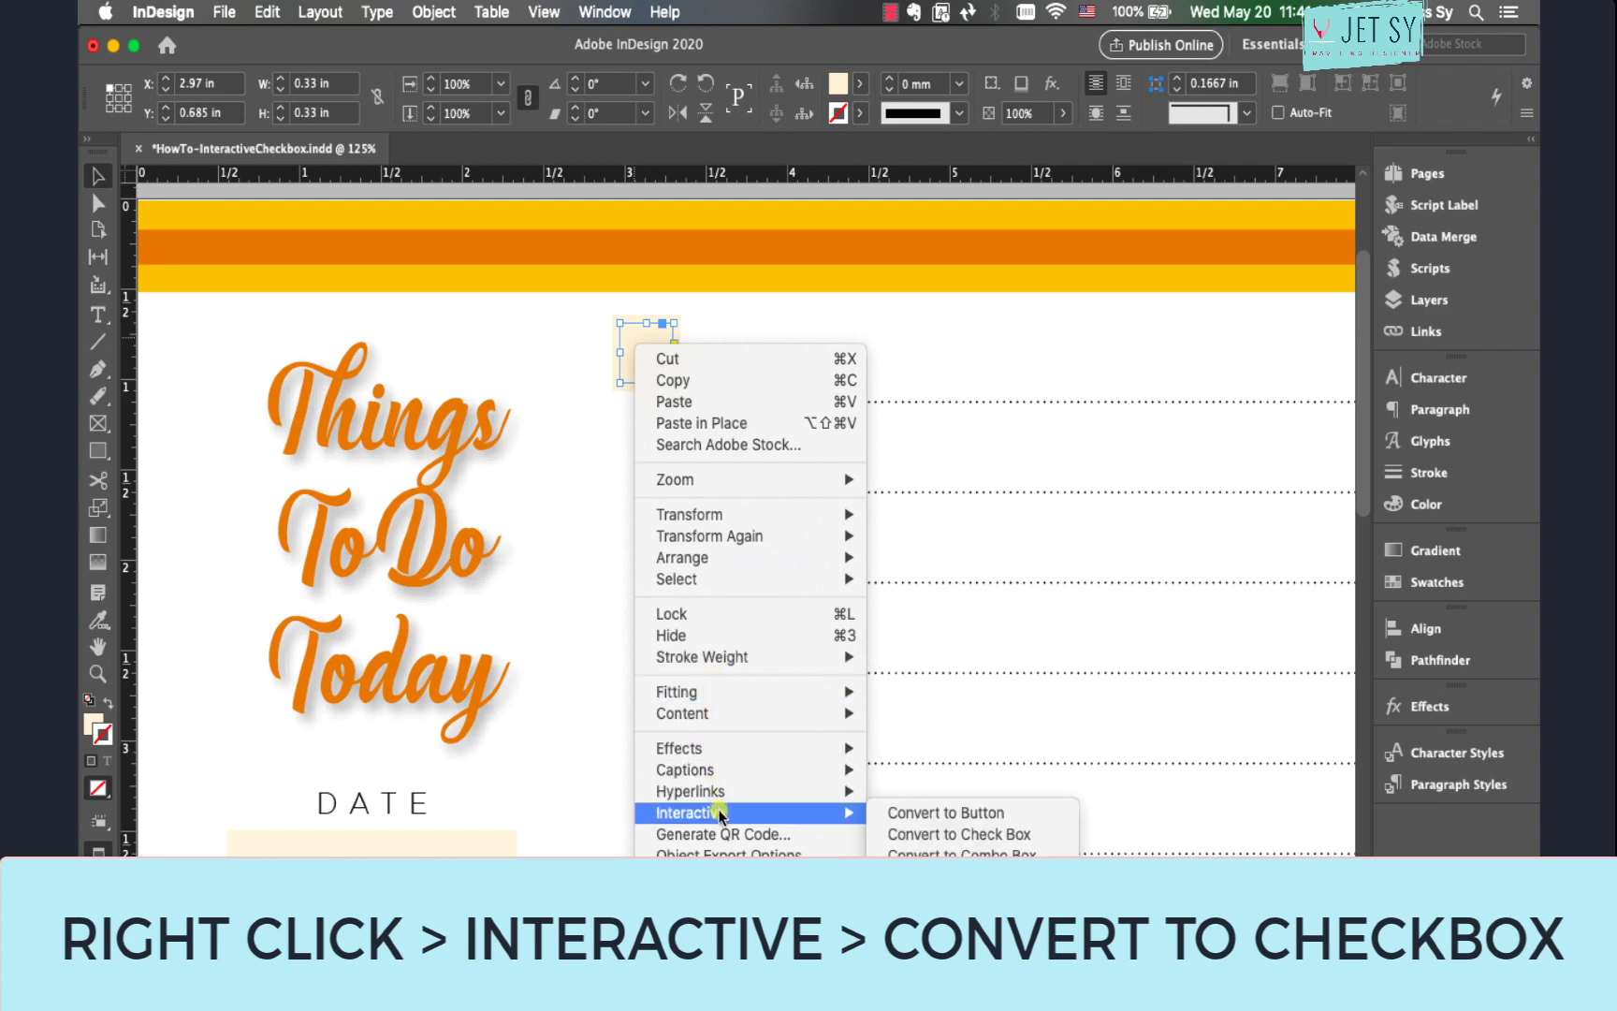
left_click(936, 836)
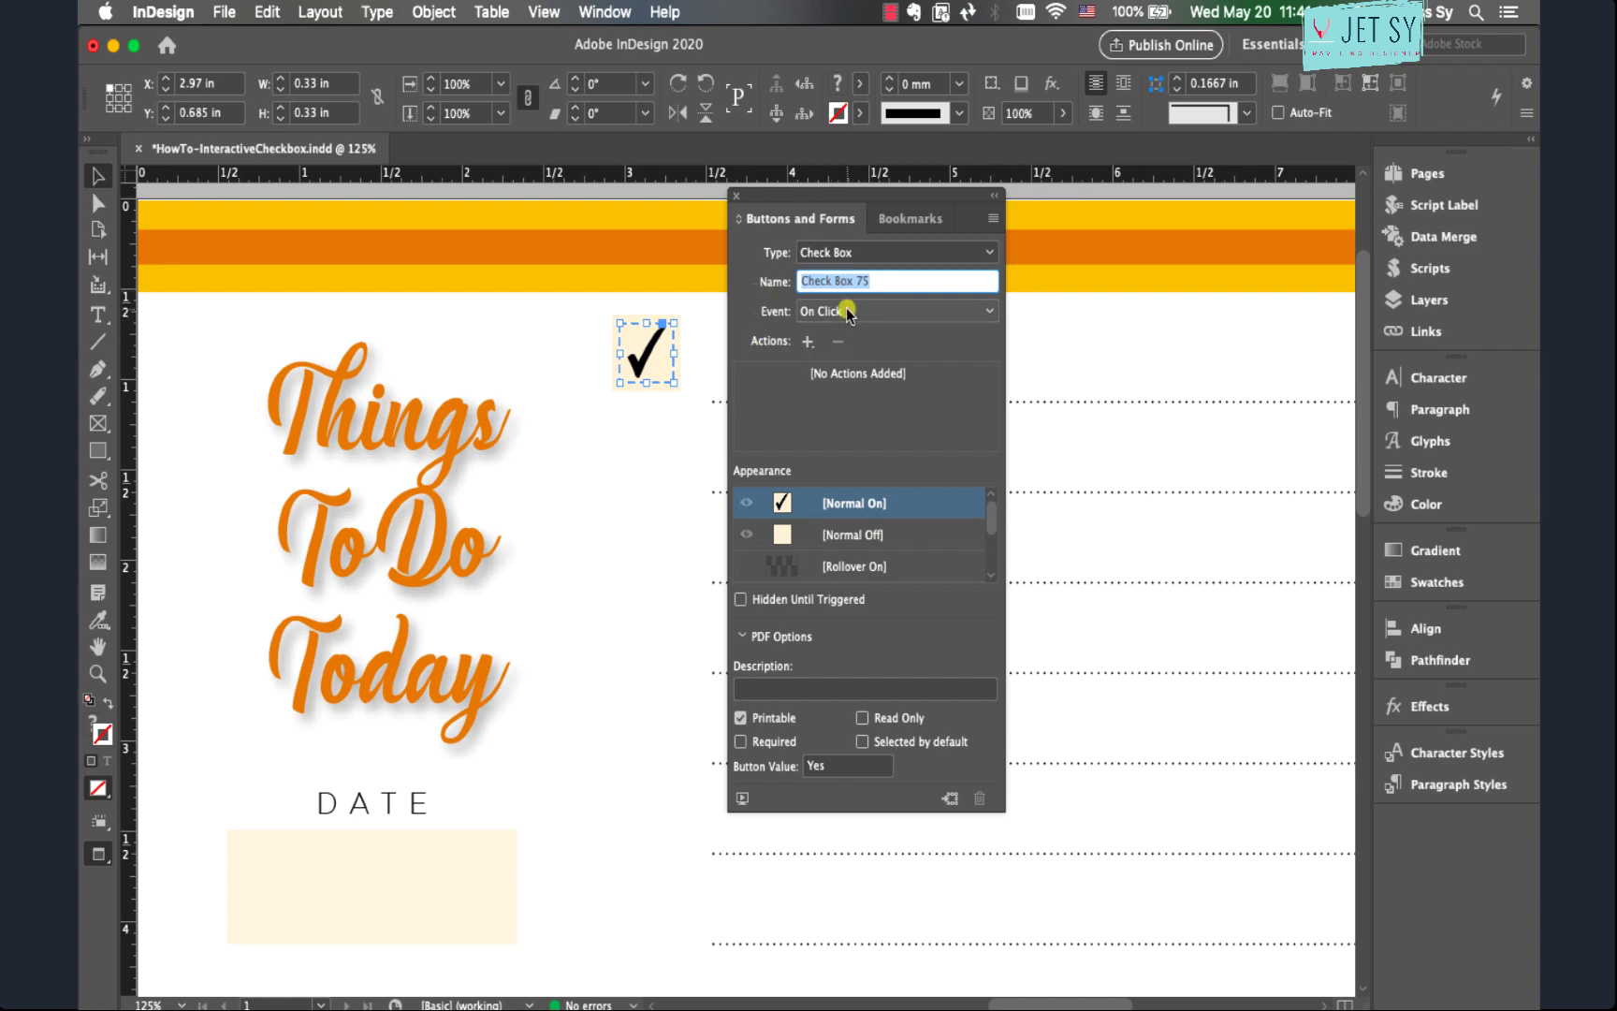
left_click(880, 311)
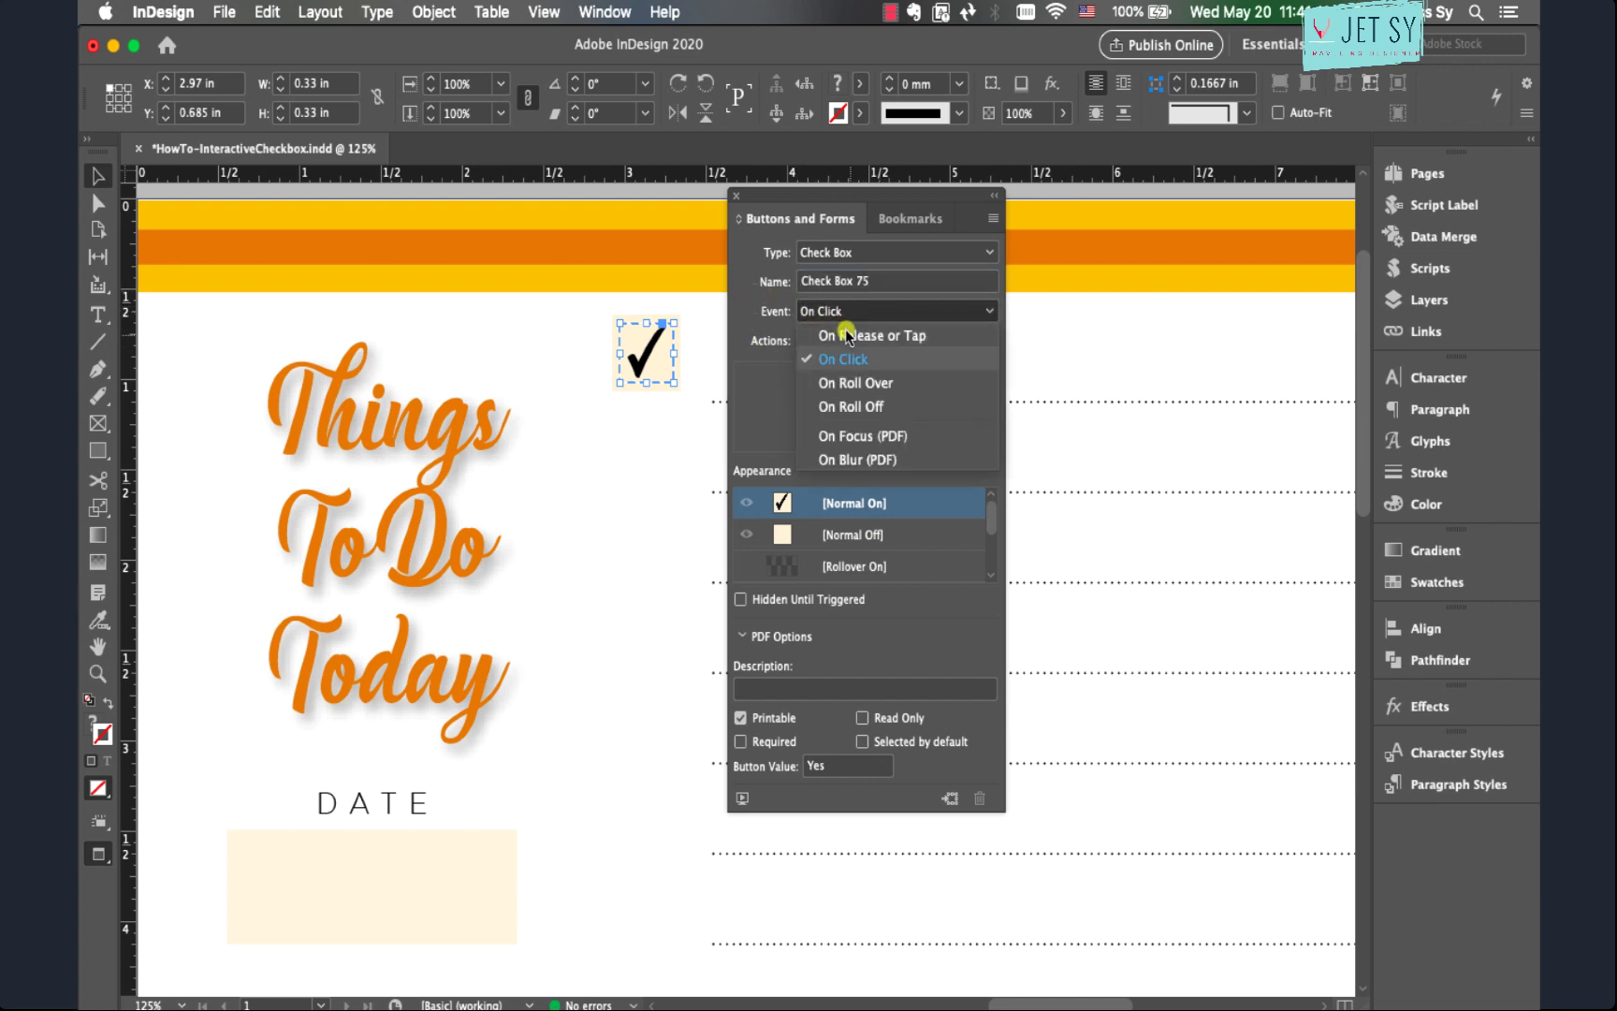
left_click(880, 359)
left_click(736, 195)
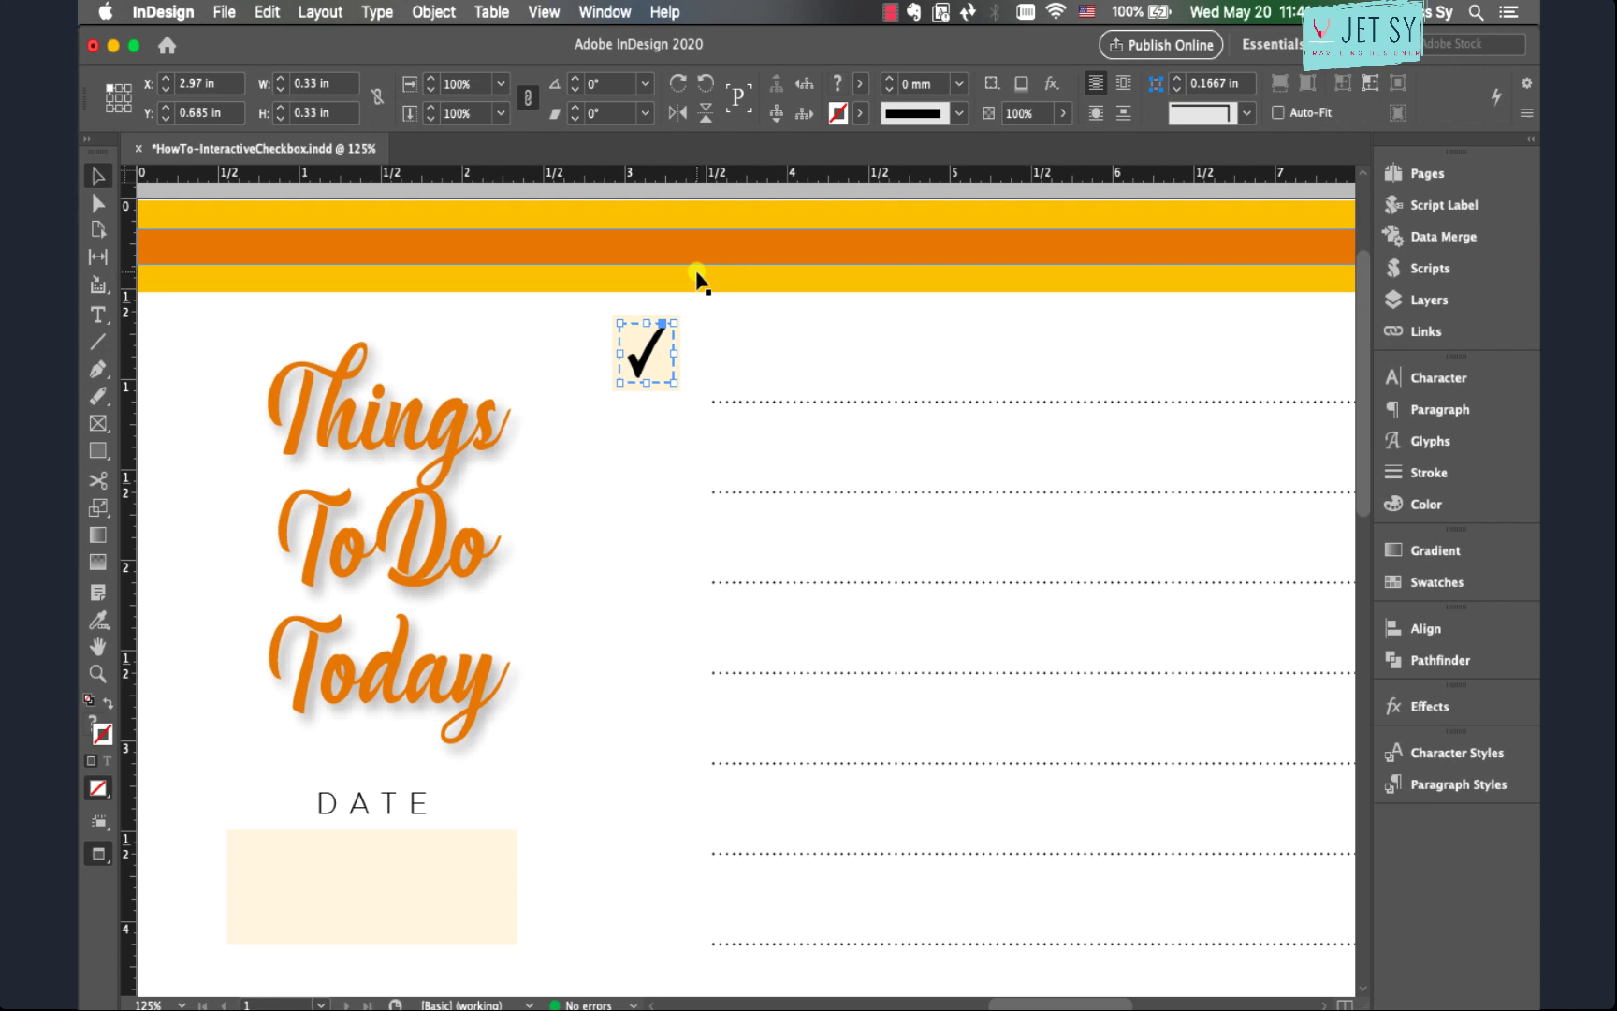
- Group the check box with its larger cream square
left_click(661, 365)
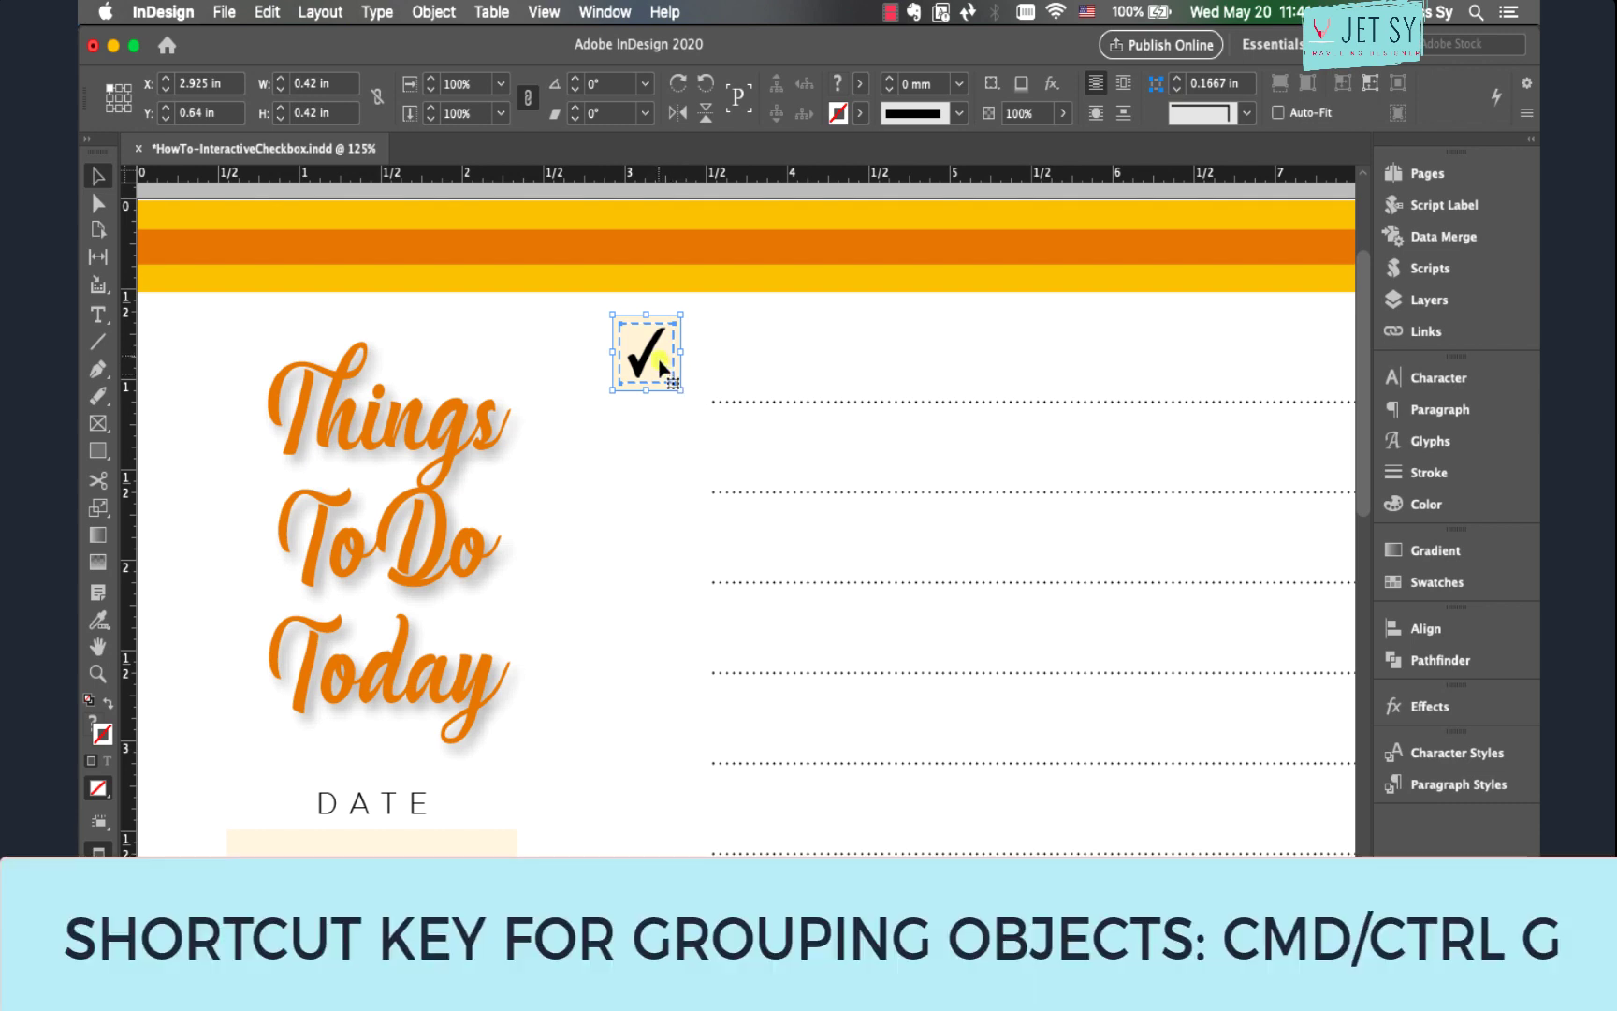
right_click(657, 351)
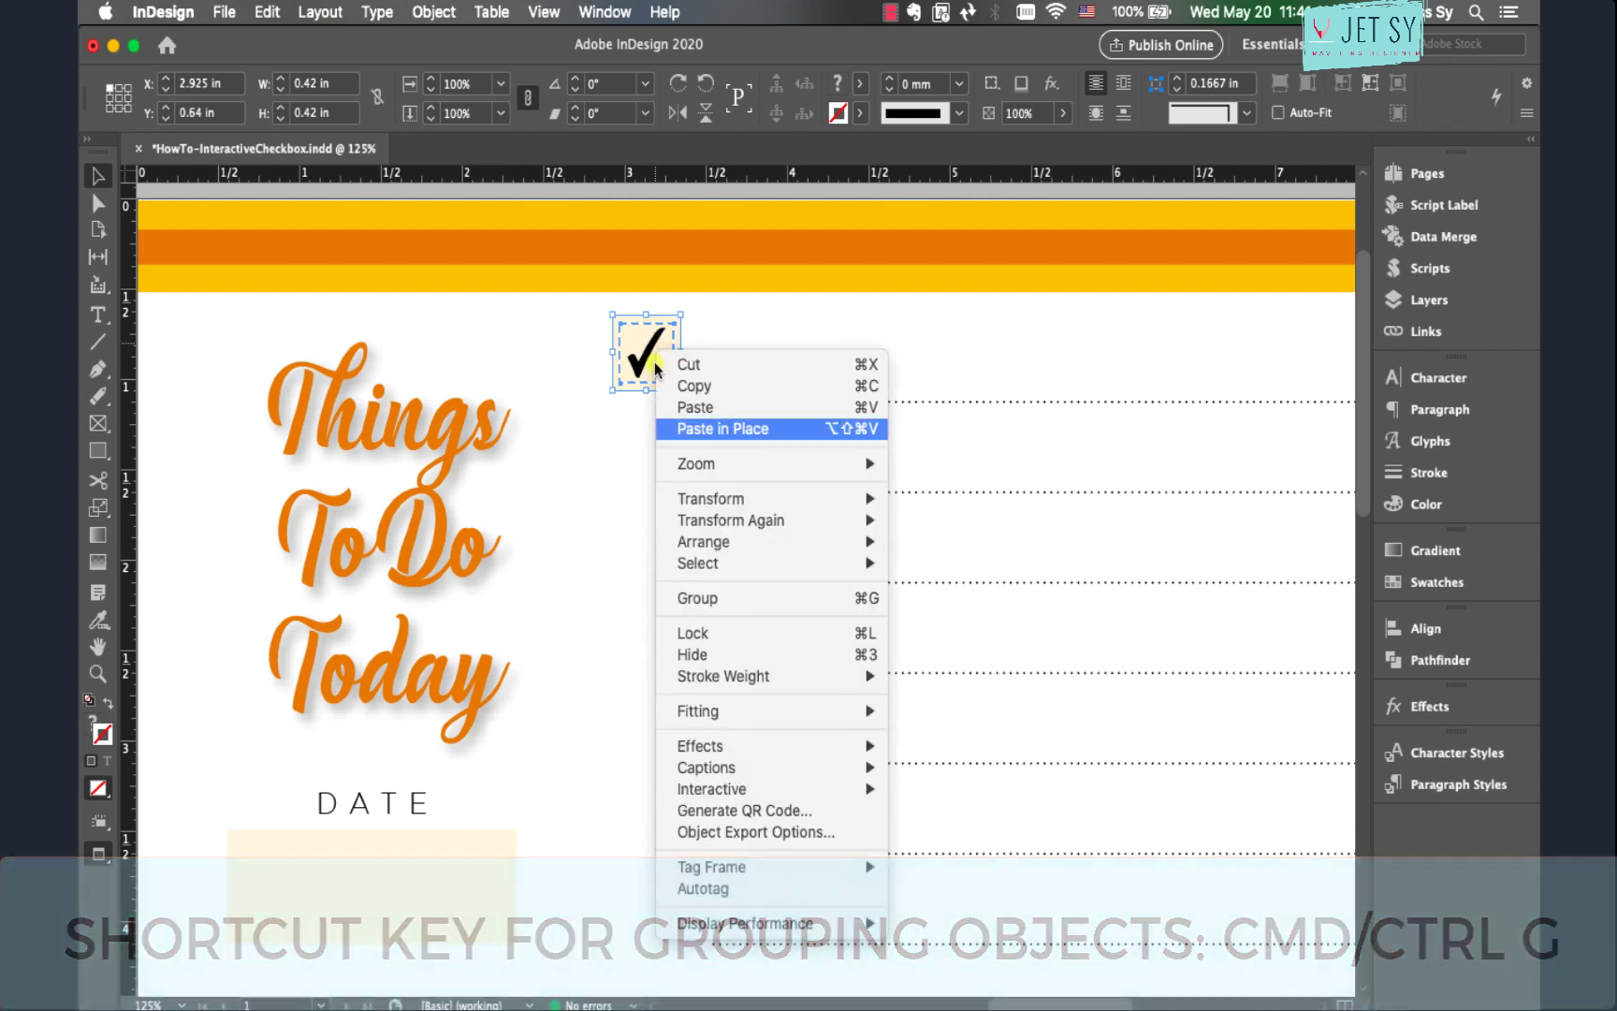
left_click(714, 599)
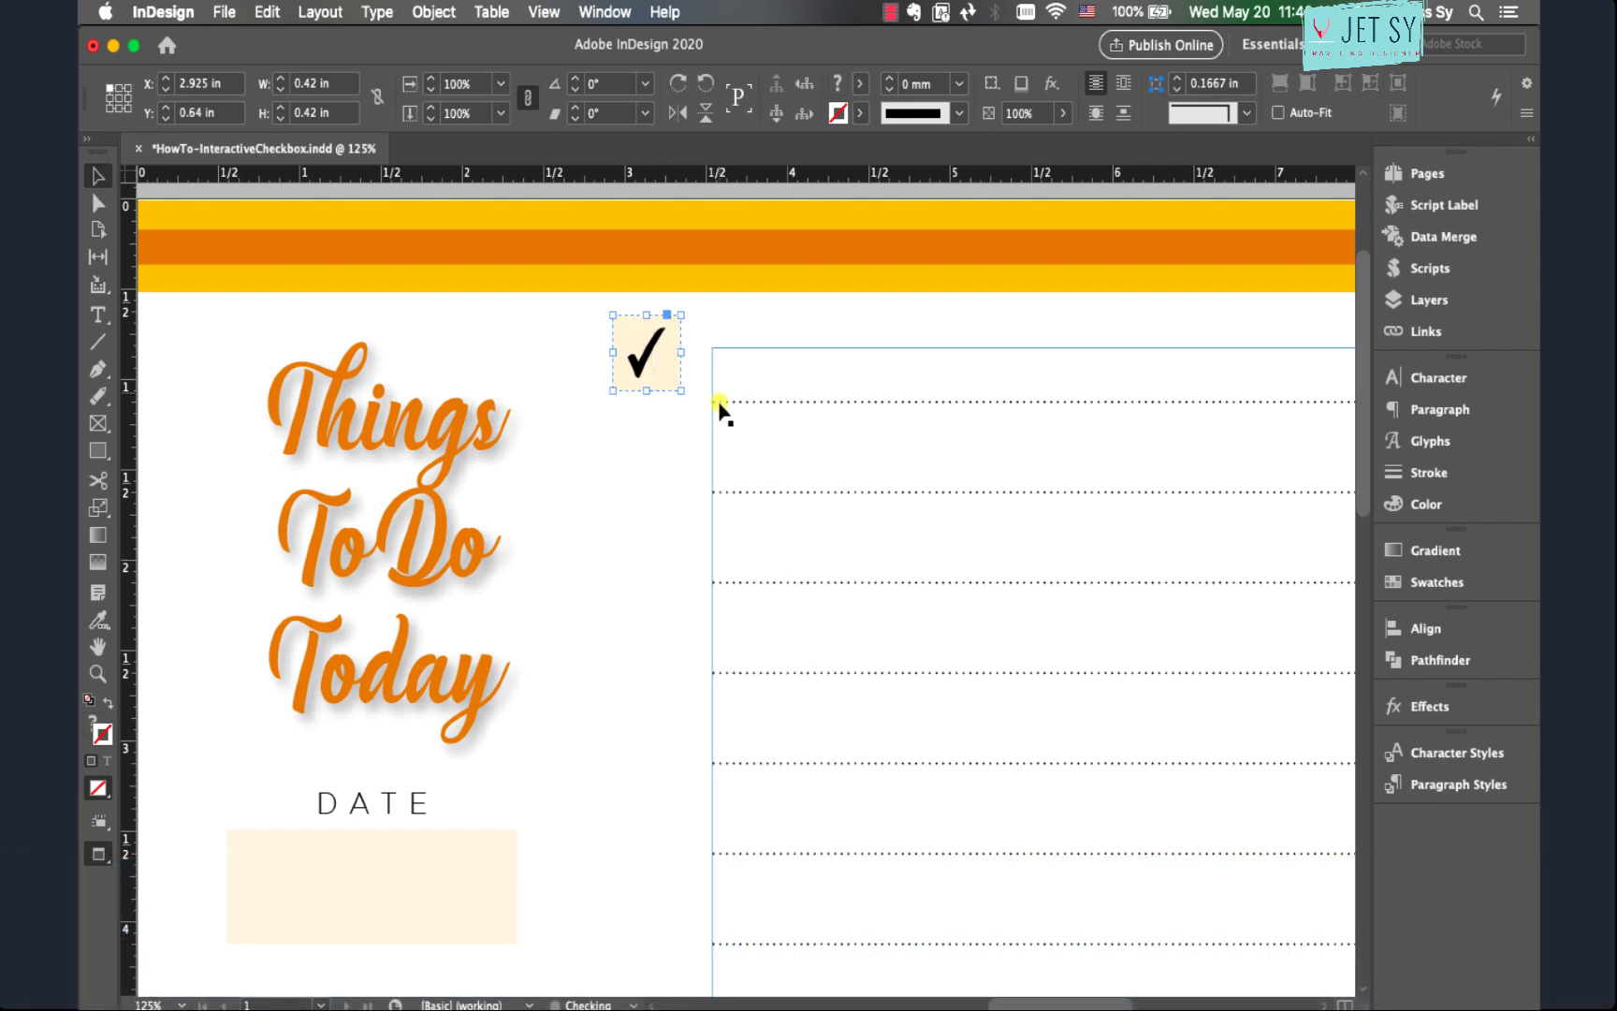
left_click(697, 362)
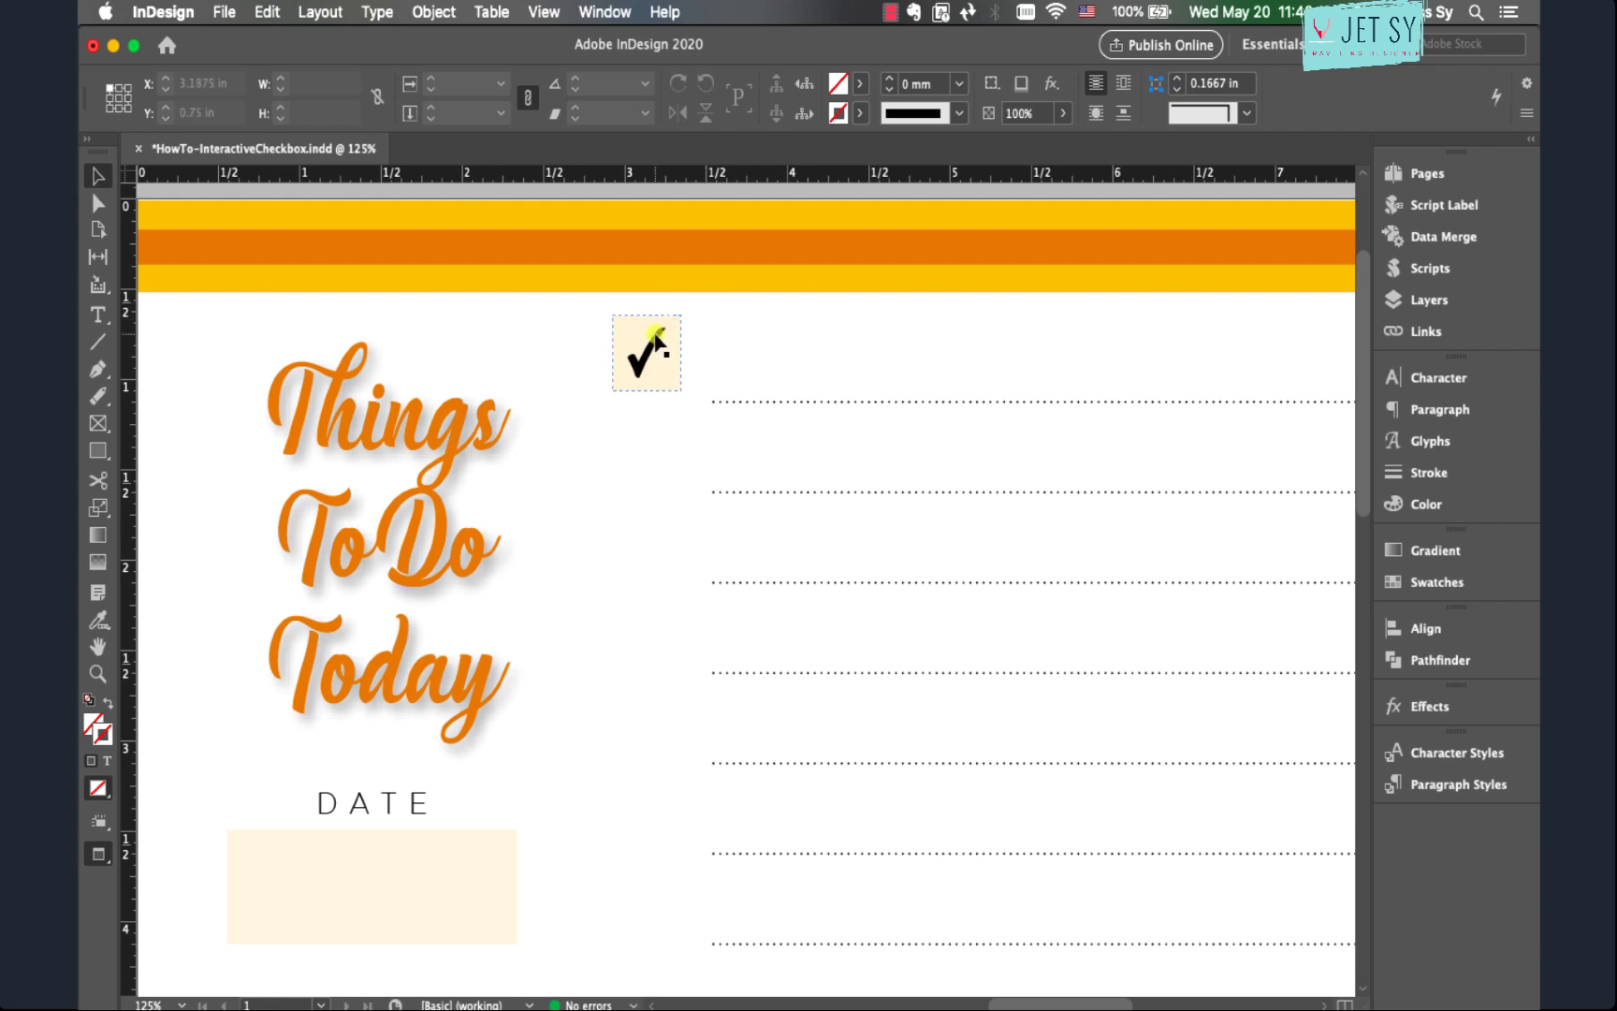
- Copy the grouped checkbox down the column, two then four at a time, one per dotted line
left_click_drag(655, 342, 655, 429)
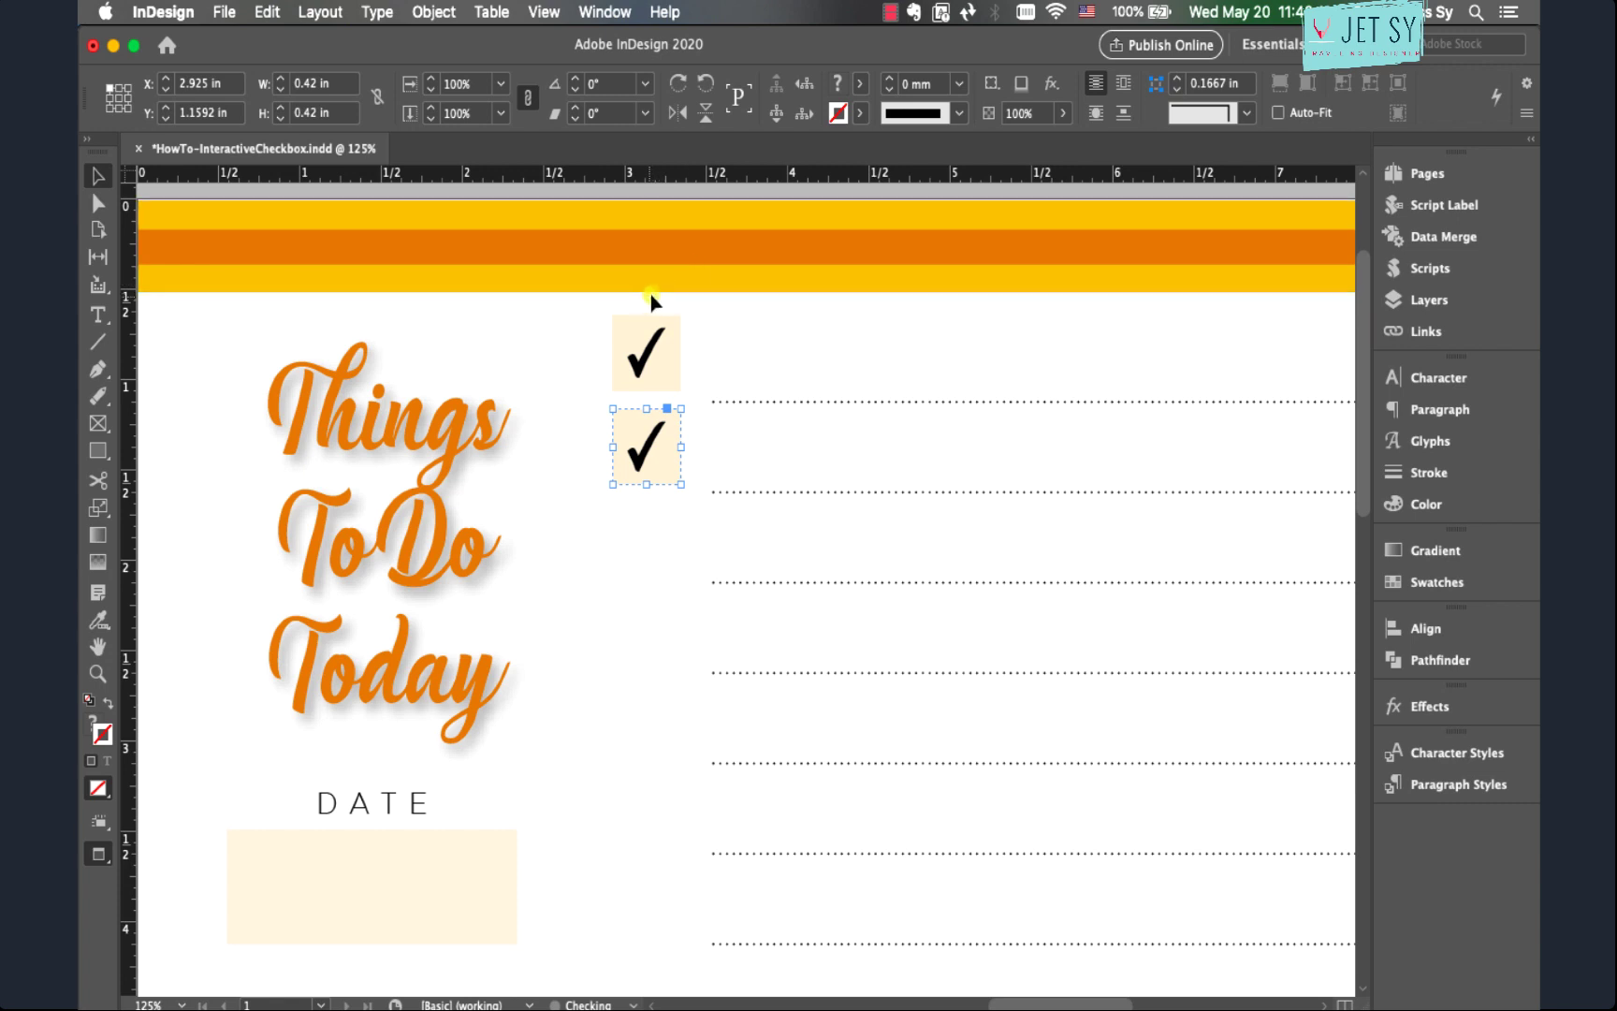
left_click_drag(645, 308, 658, 456)
left_click_drag(660, 338, 655, 529)
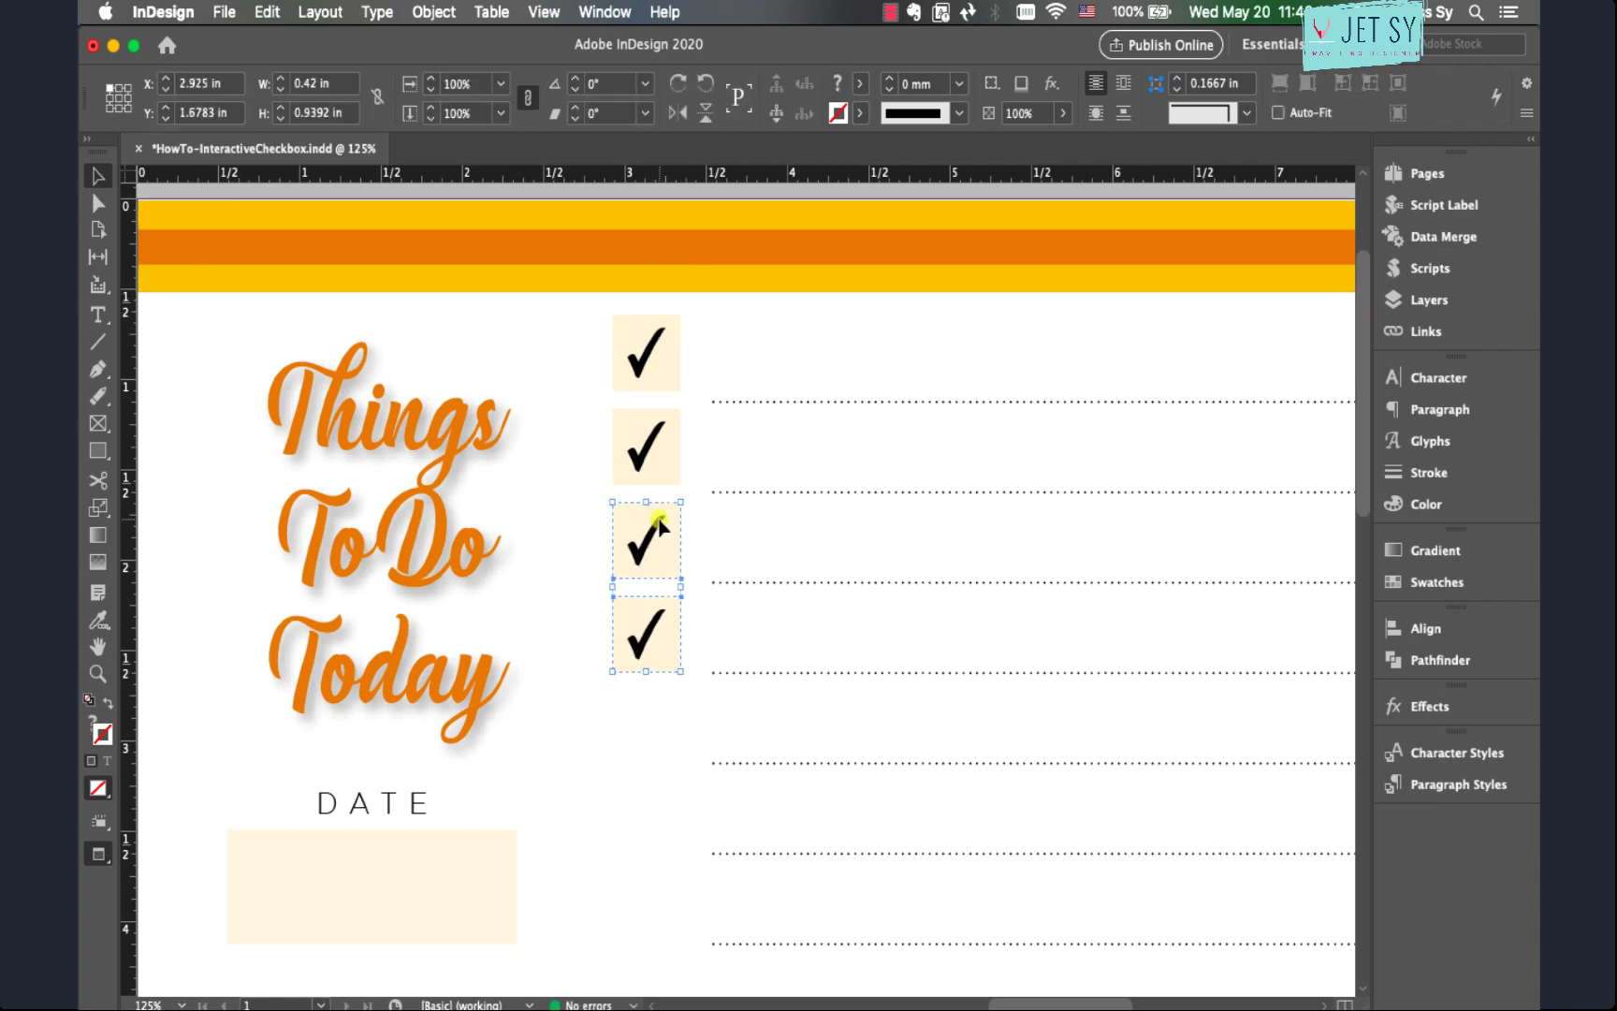
left_click_drag(650, 305, 653, 758)
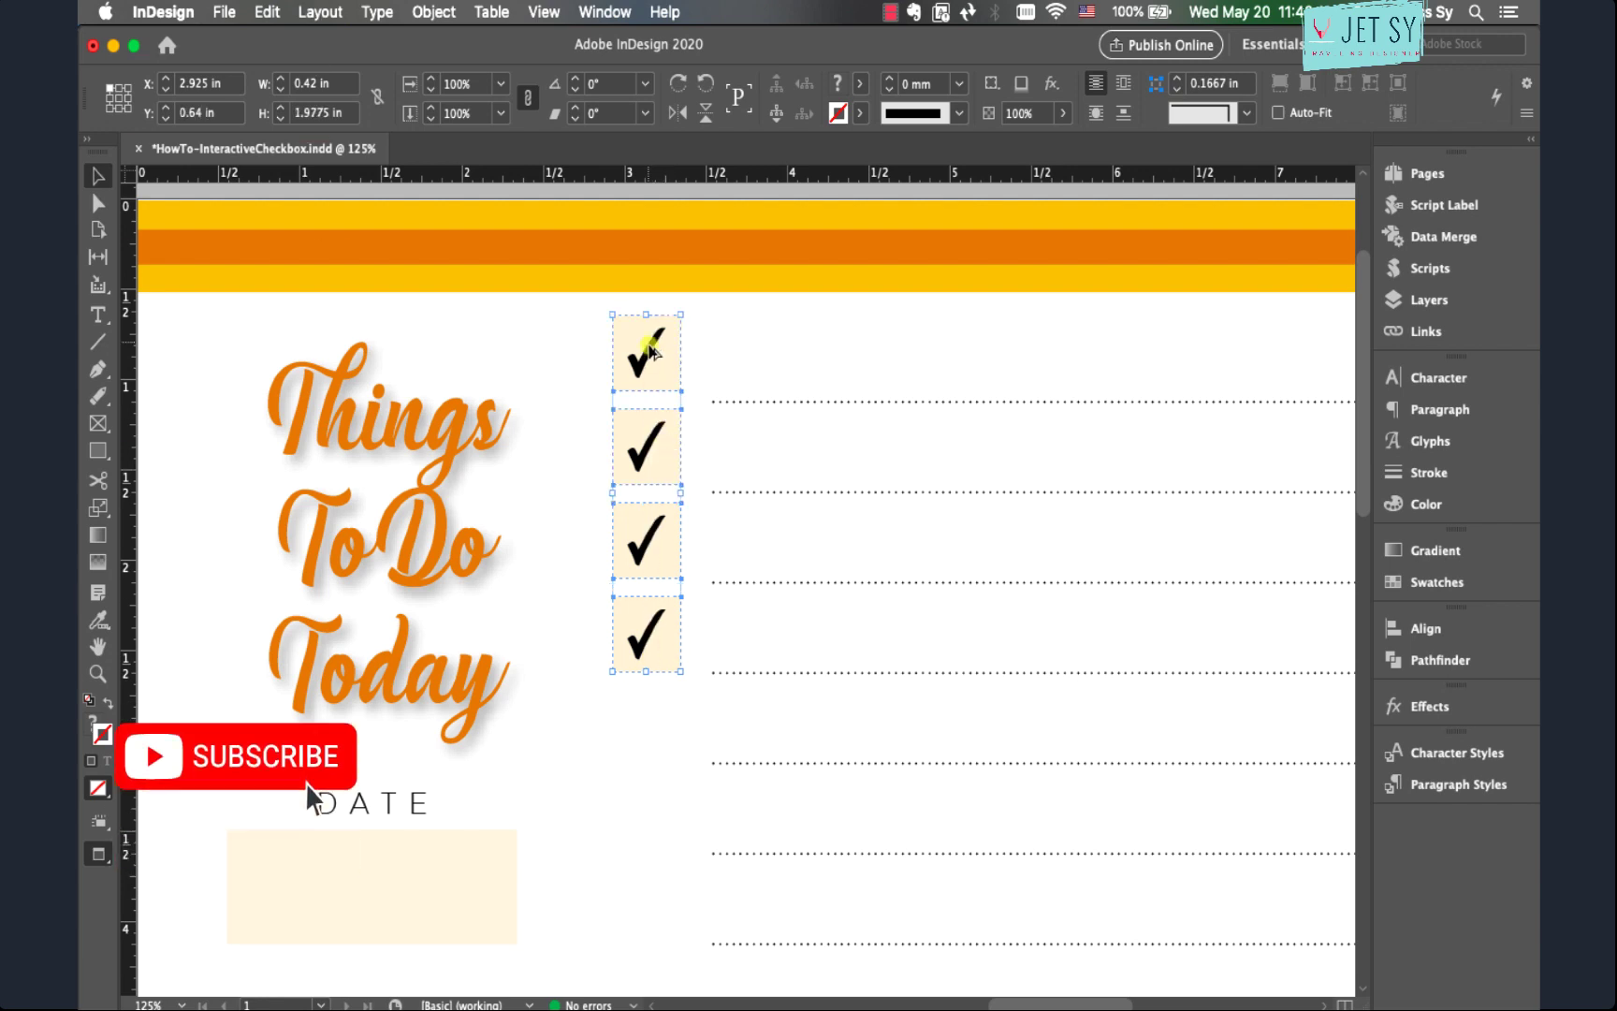
left_click_drag(646, 374, 652, 720)
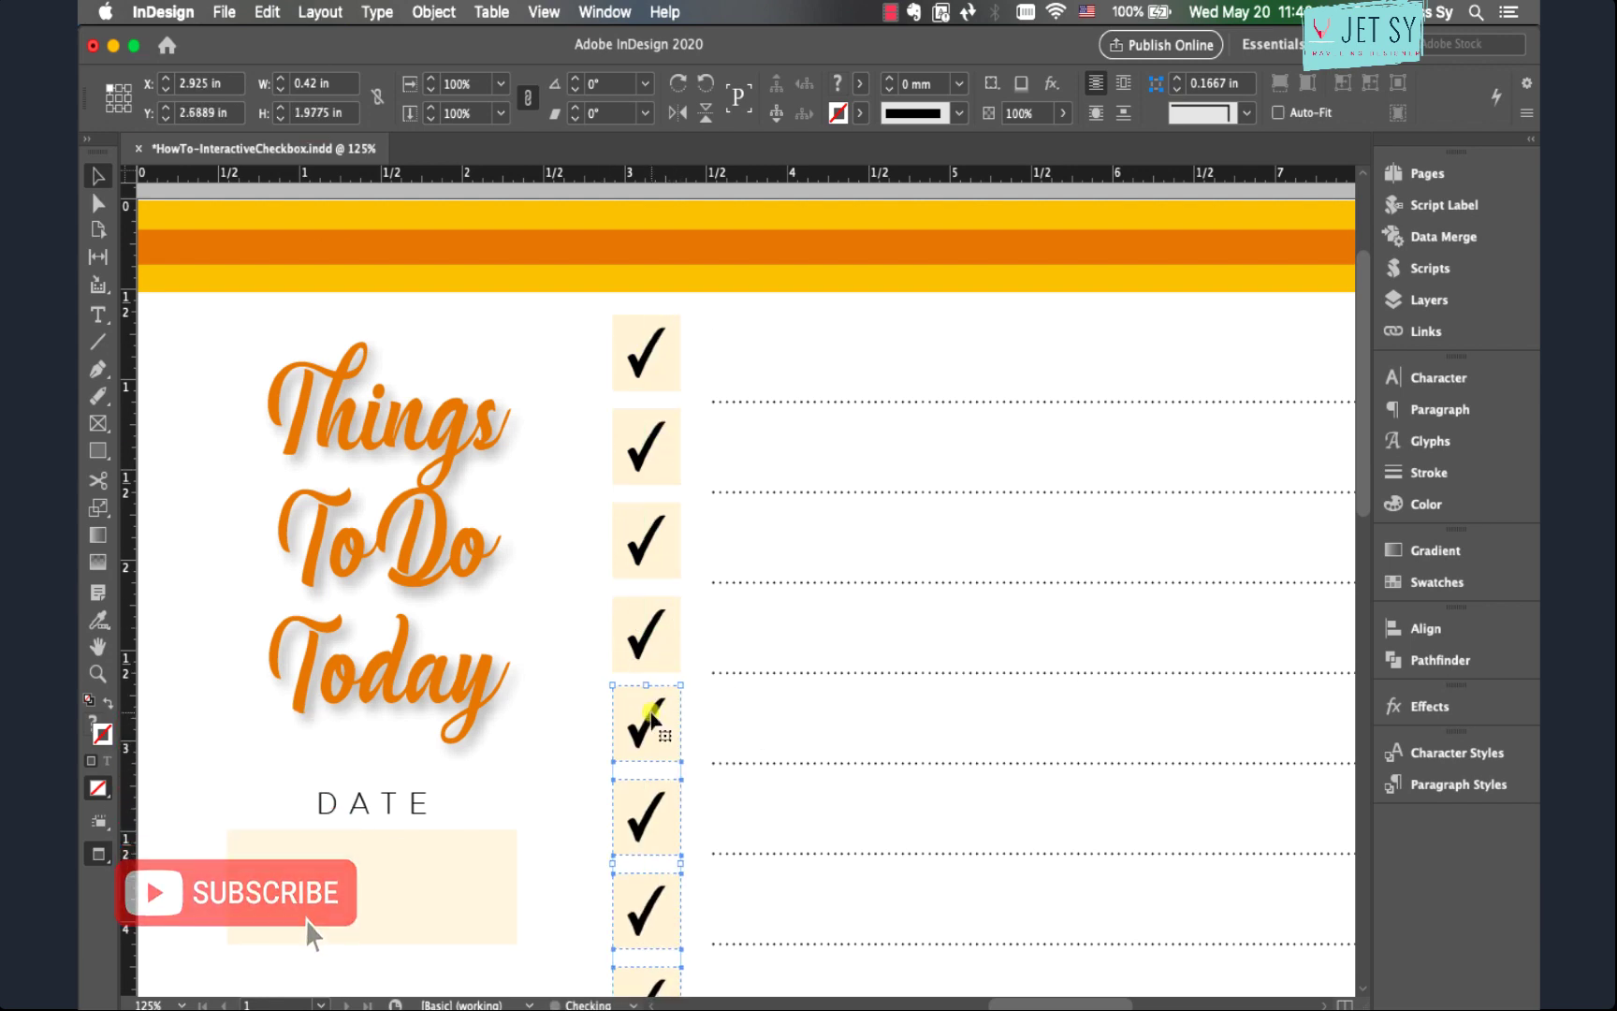
left_click(693, 620)
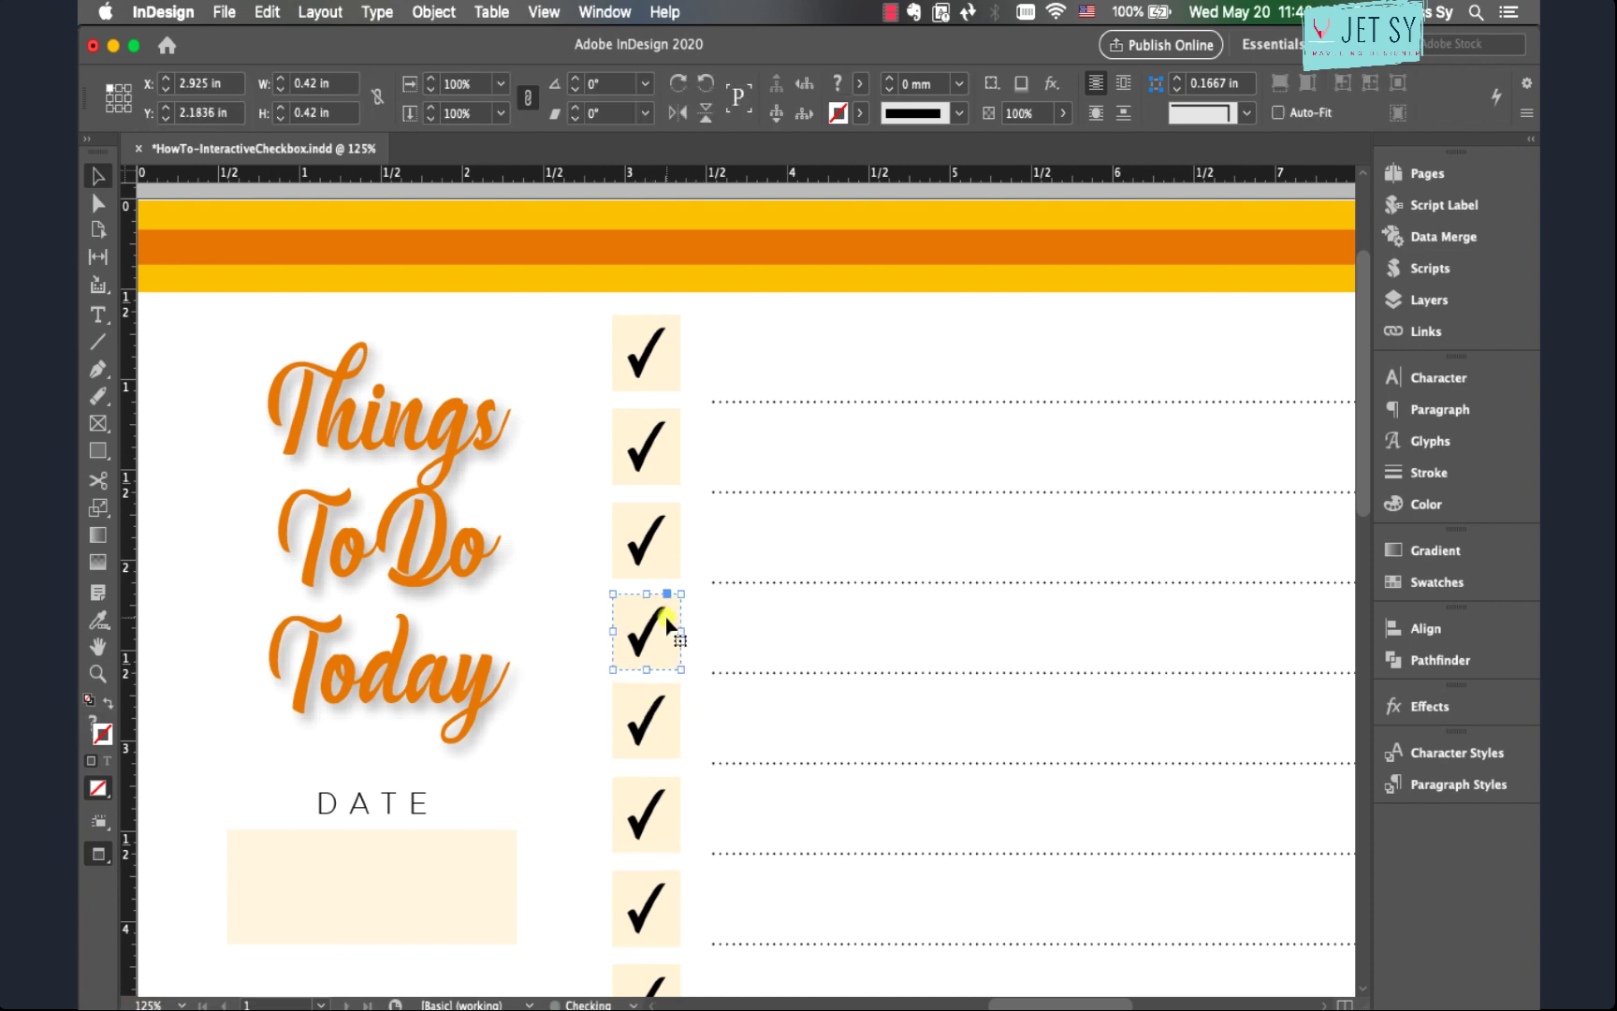
- Deselect, zoom out to 75% to view the whole planner page, and open the File menu
left_click(697, 553)
scroll(693, 575, "down", 1)
scroll(693, 576, "down", 8)
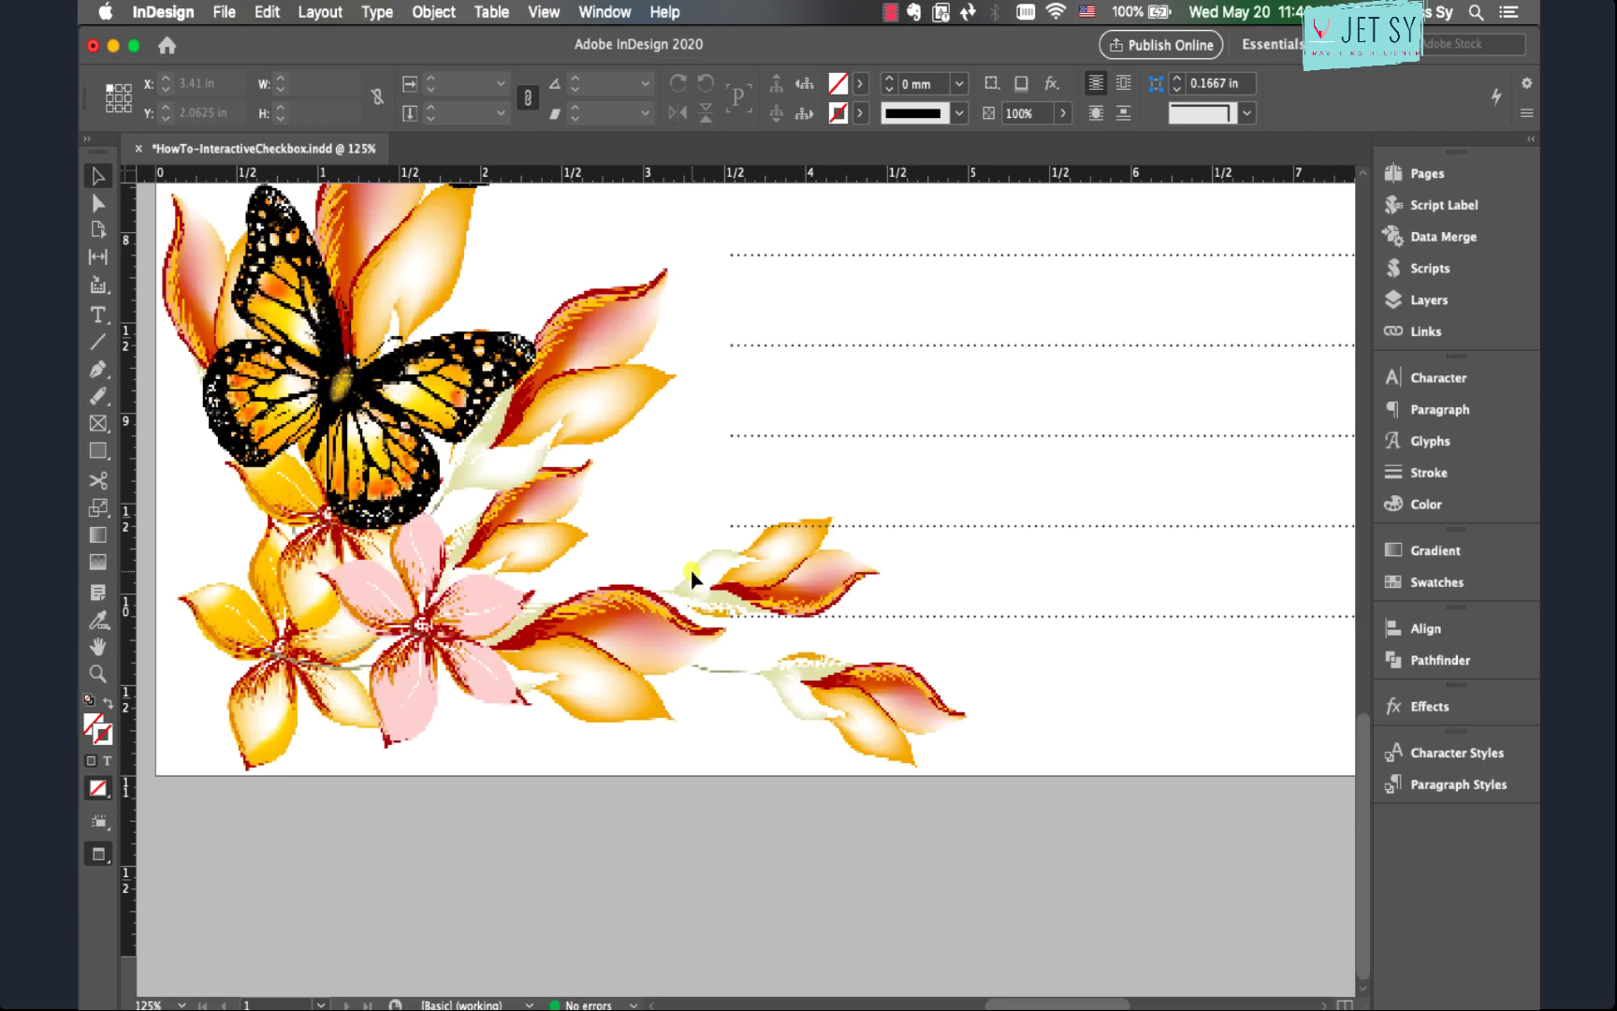
scroll(693, 576, "up", 5)
scroll(692, 576, "up", 5)
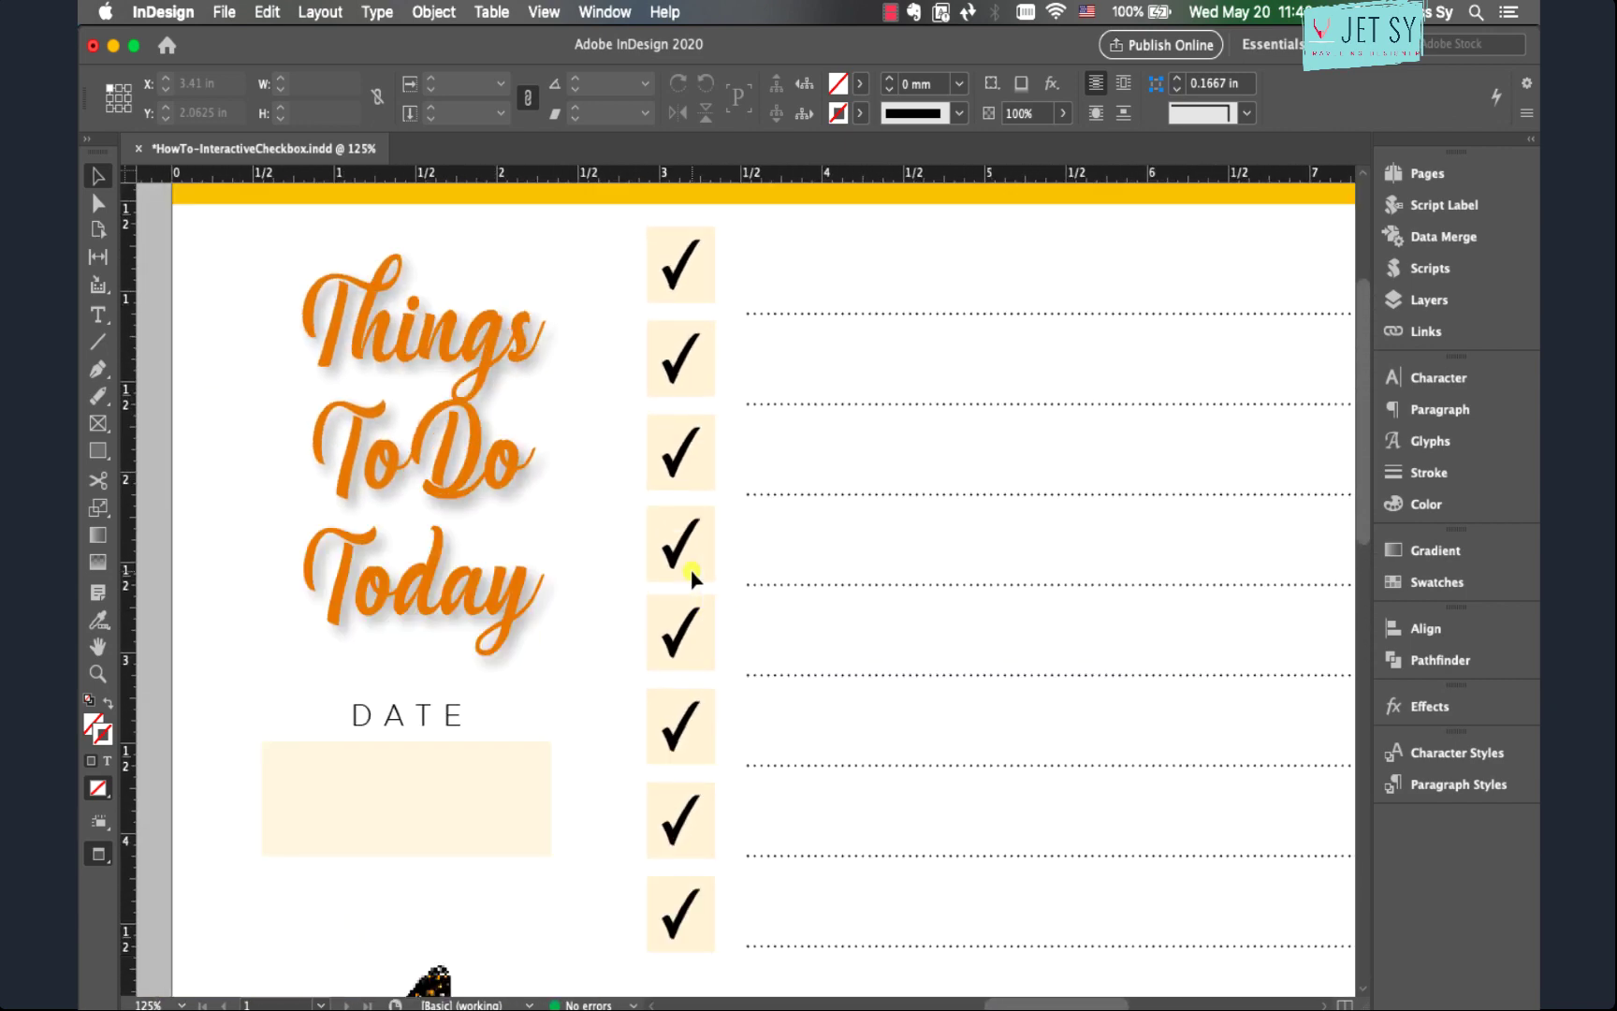
scroll(692, 576, "down", 1)
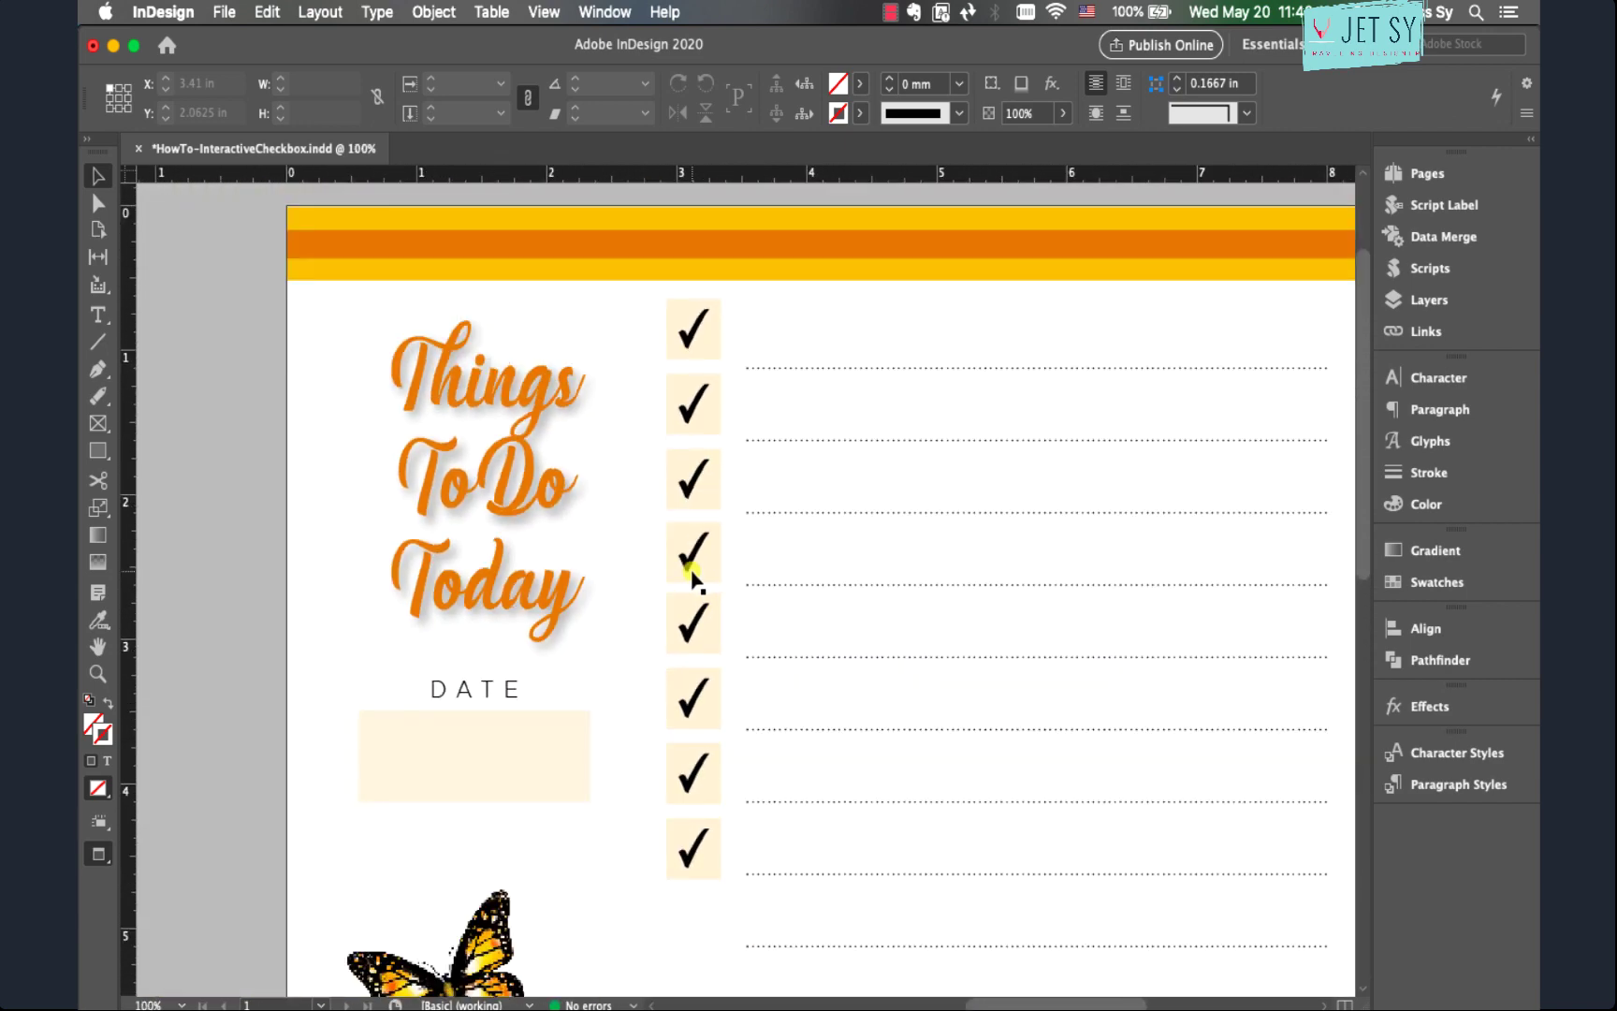
scroll(692, 575, "down", 1)
scroll(693, 575, "down", 2)
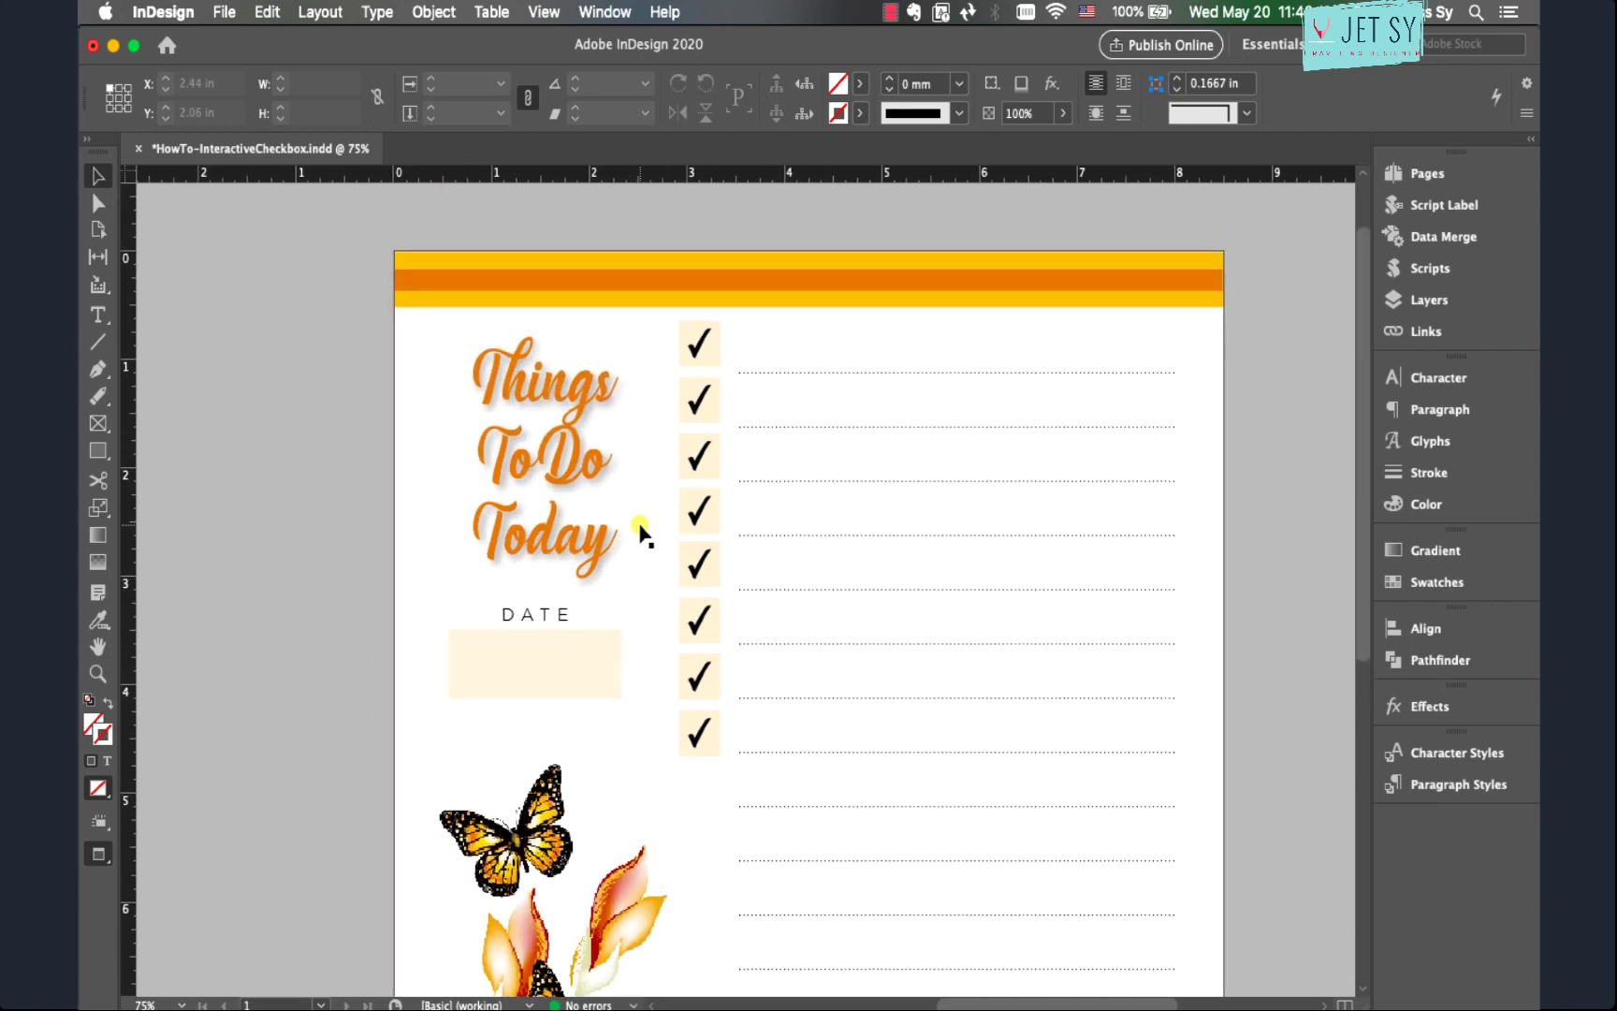
left_click(225, 12)
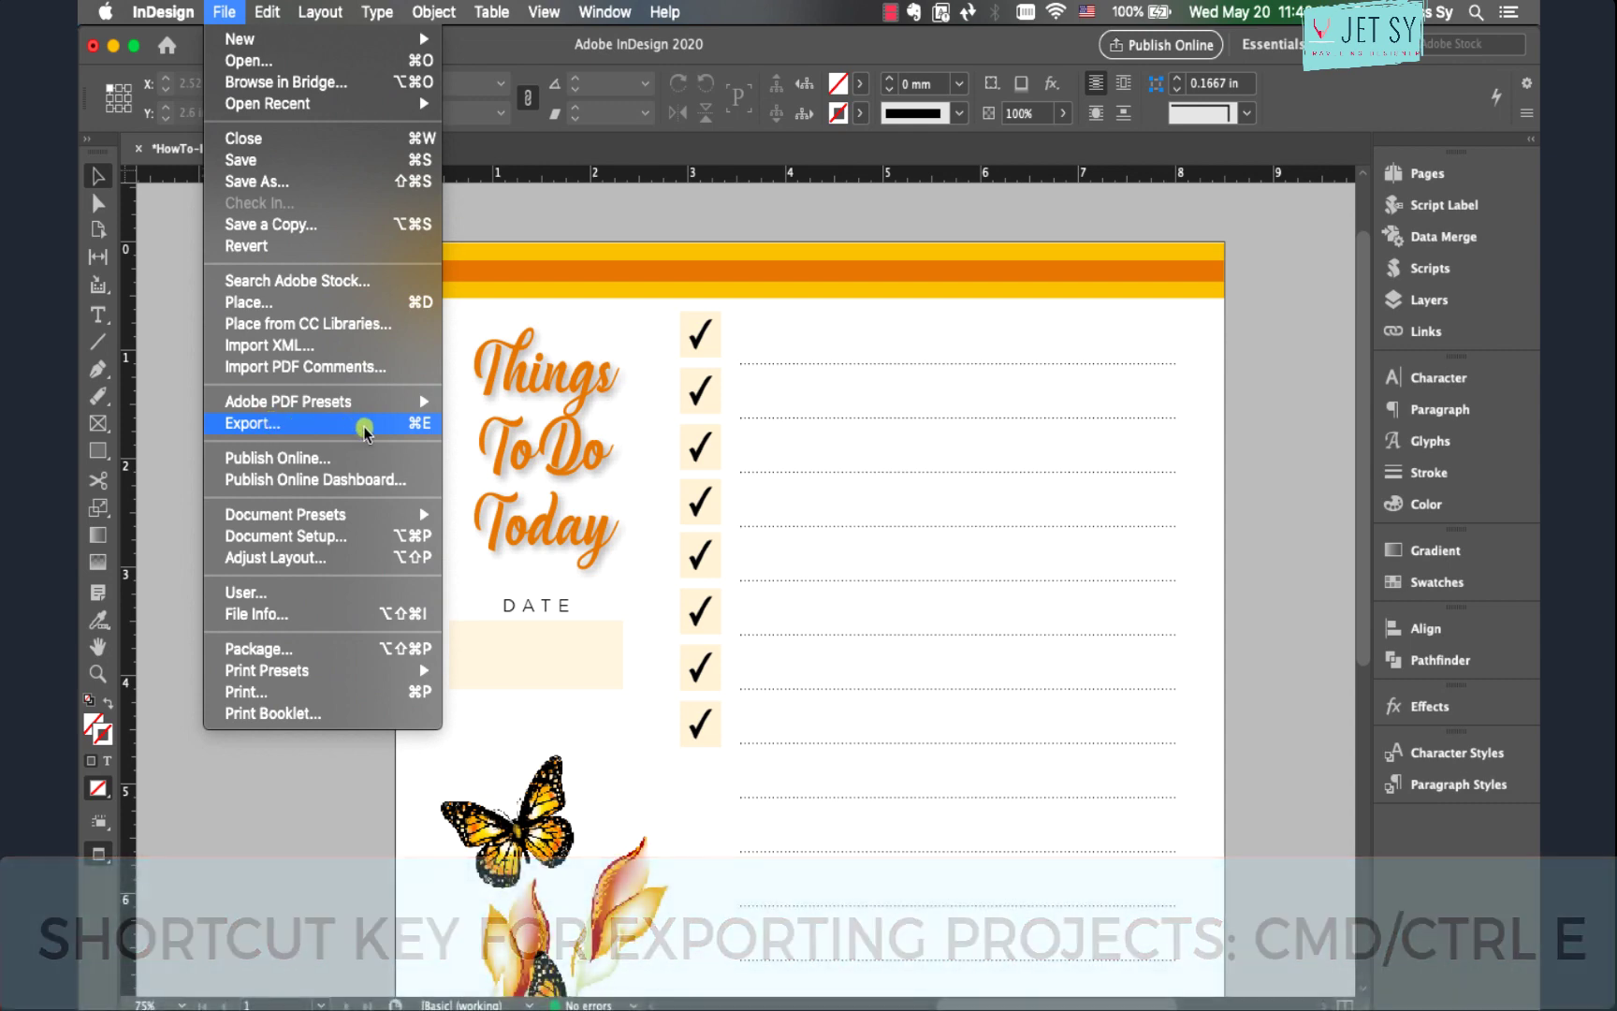
- Export the planner as Adobe PDF (Interactive) named HowTo-InteractiveCheckbox2.pdf
left_click(360, 426)
left_click(890, 195)
type("2")
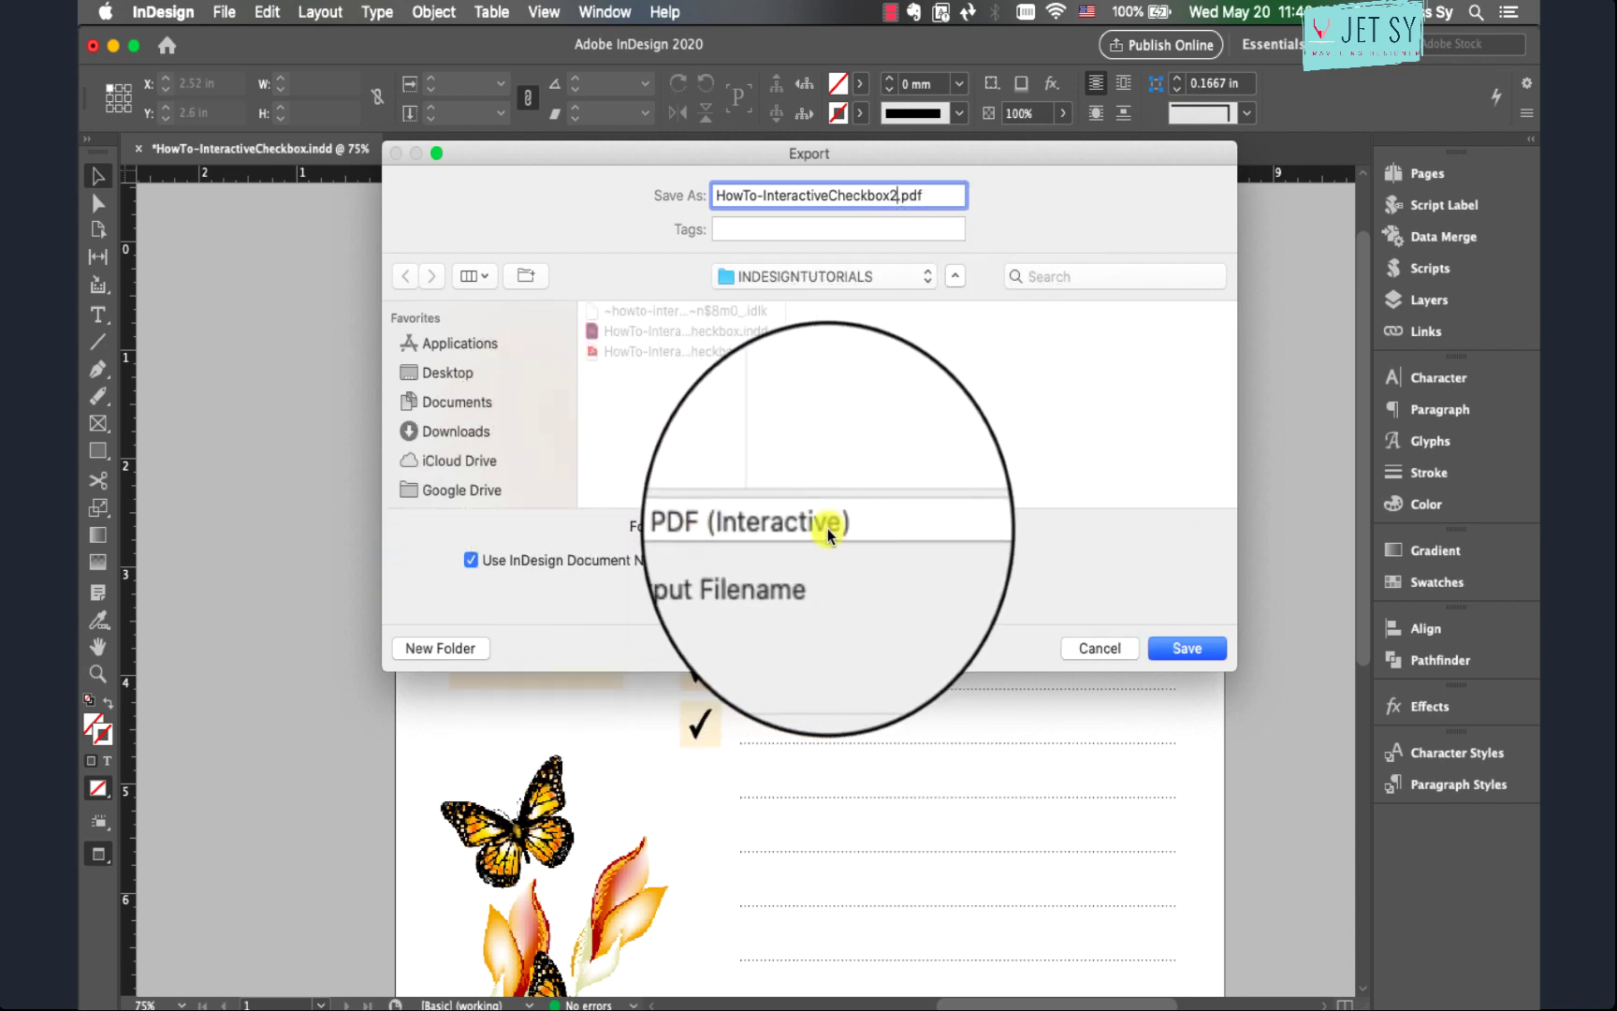
left_click(950, 535)
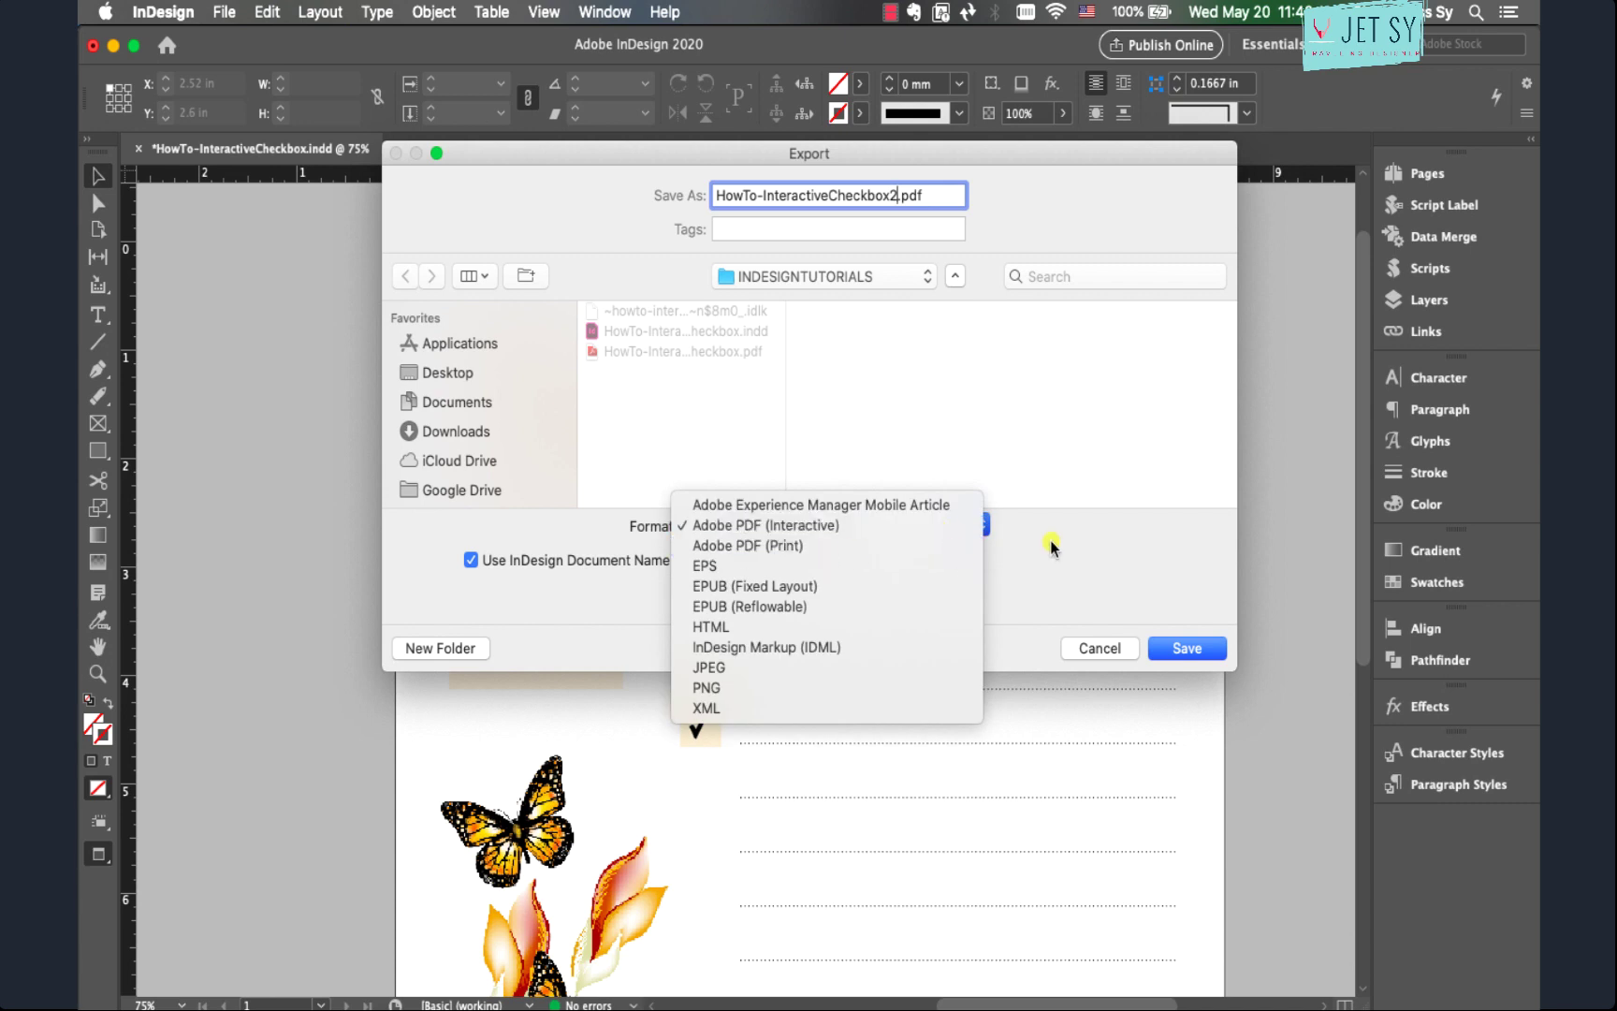
left_click(1083, 543)
left_click(1199, 652)
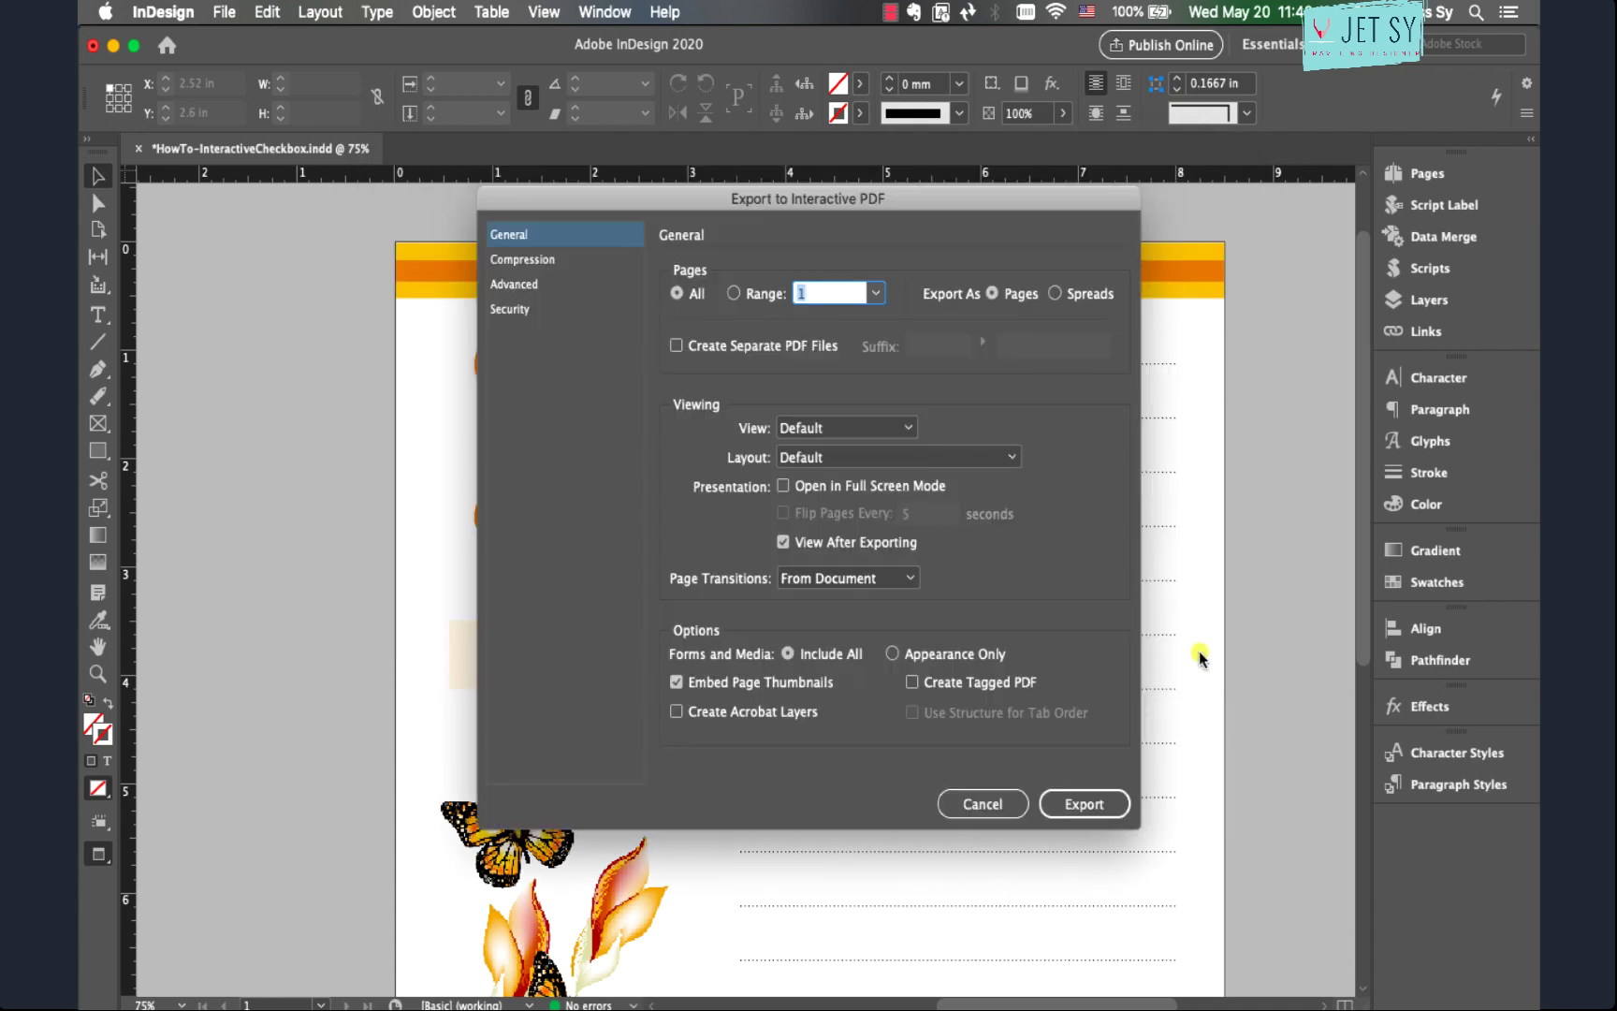
left_click(1083, 803)
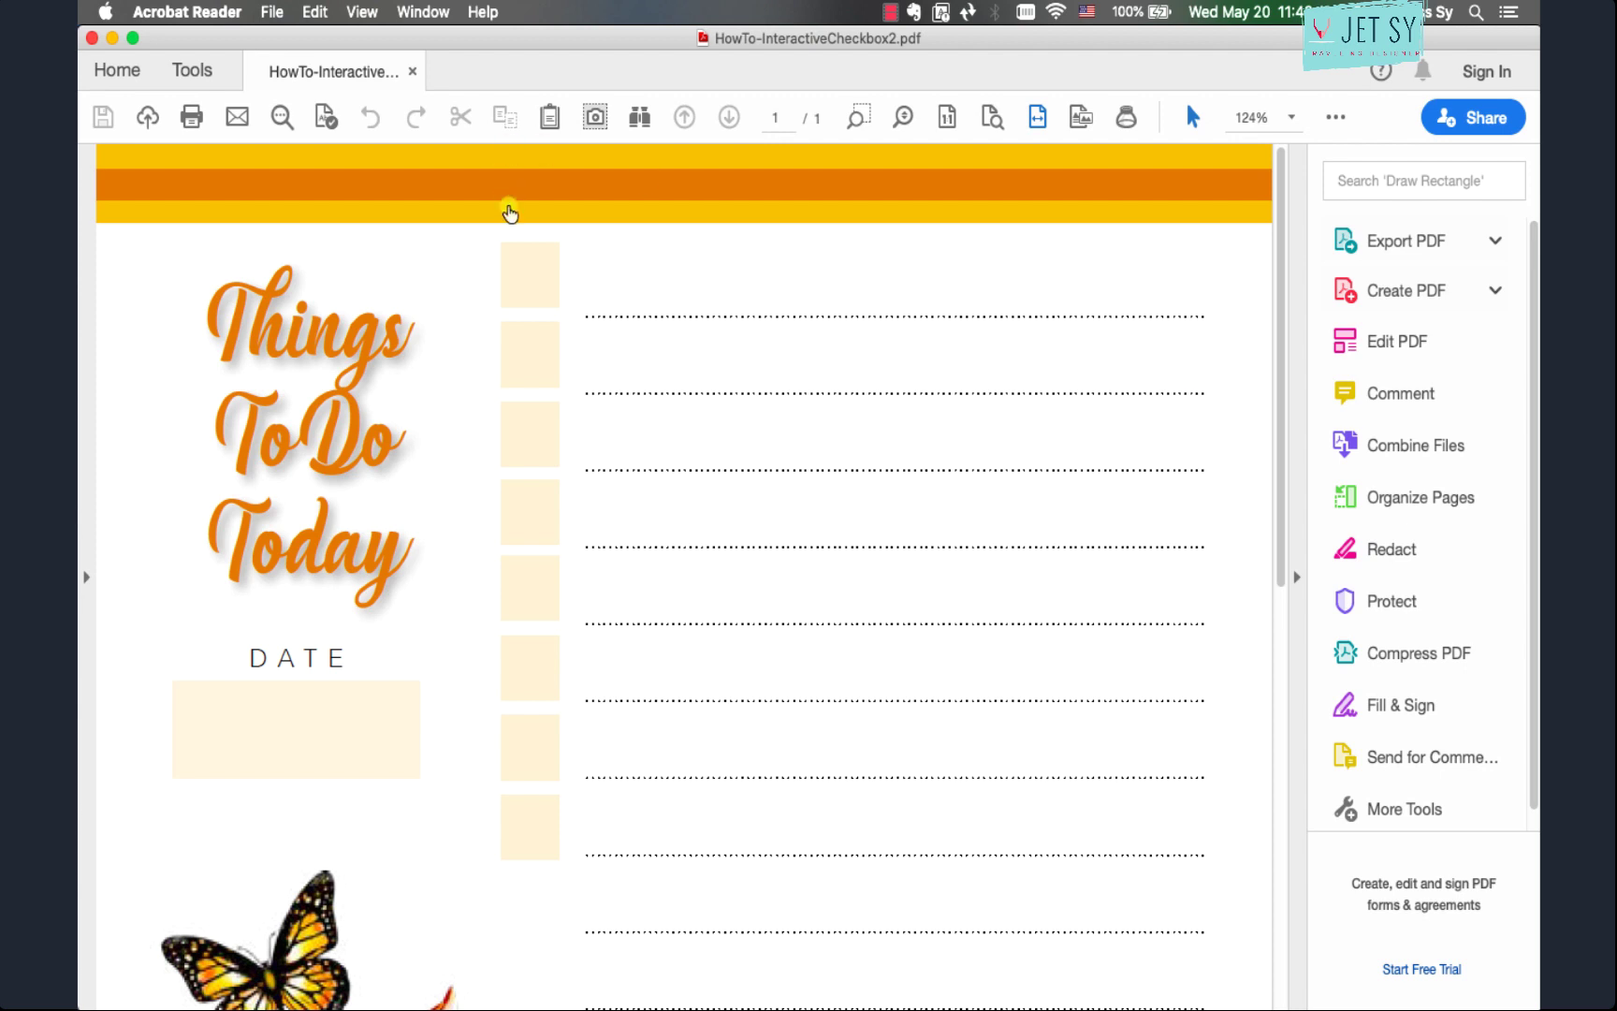
- Tick and untick the eight checkboxes in Acrobat Reader to confirm they toggle
left_click(530, 273)
left_click(530, 352)
left_click(533, 440)
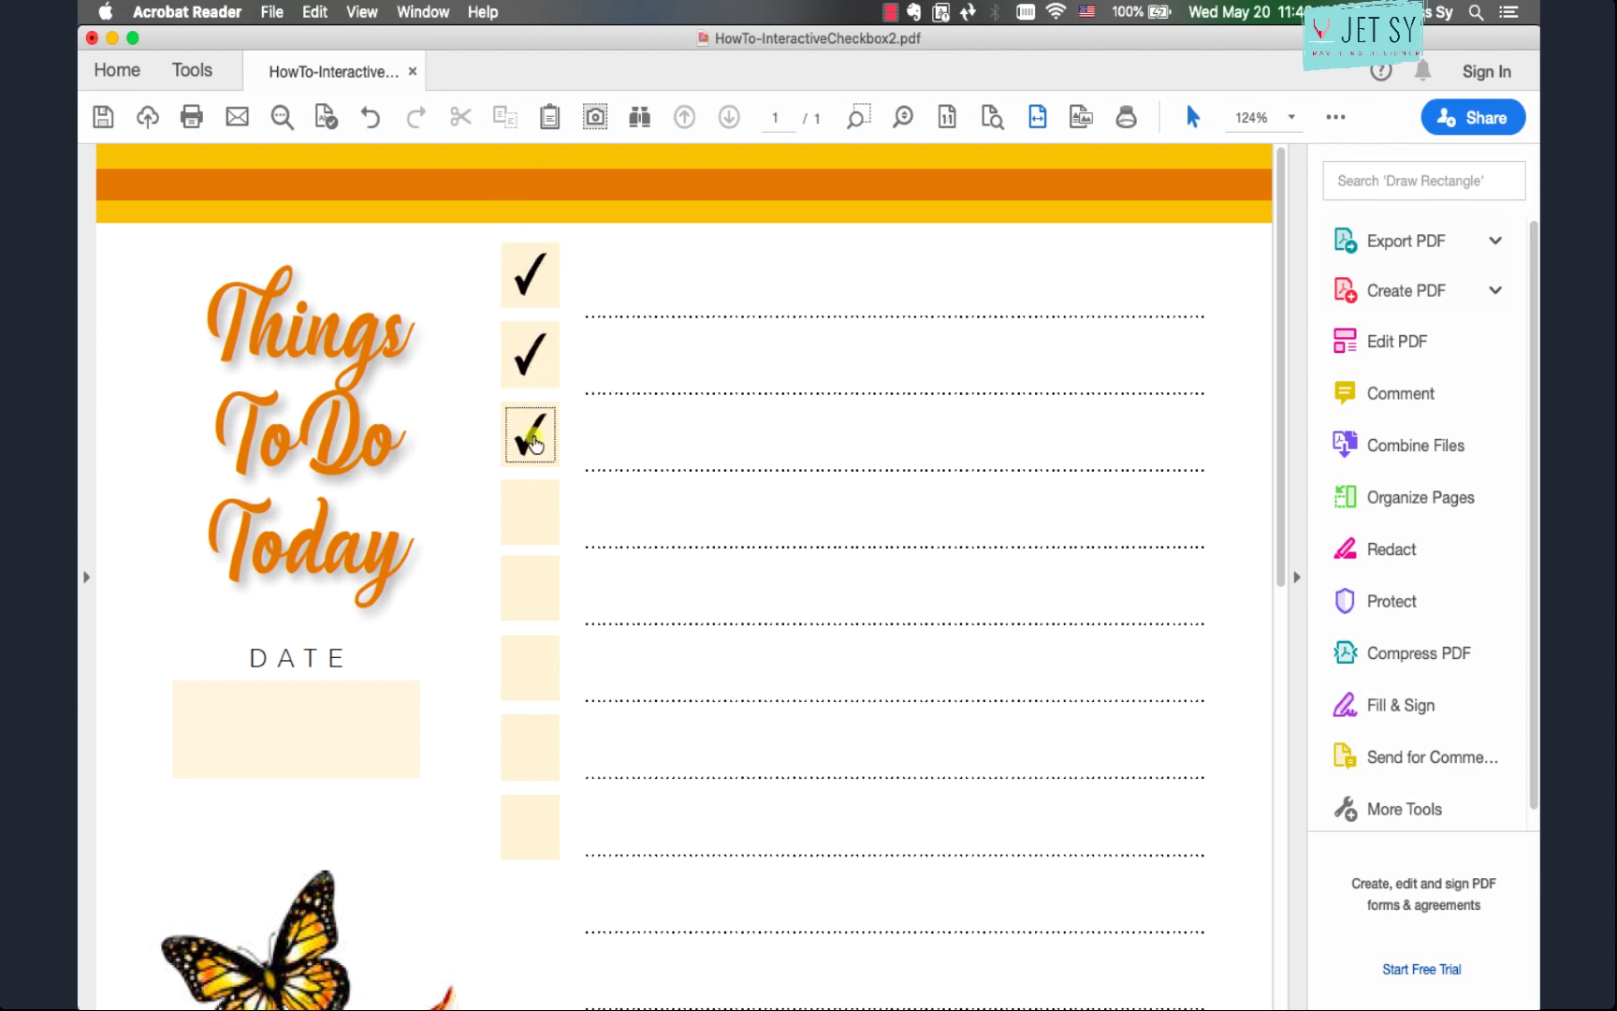
left_click(532, 362)
left_click(541, 487)
left_click(525, 445)
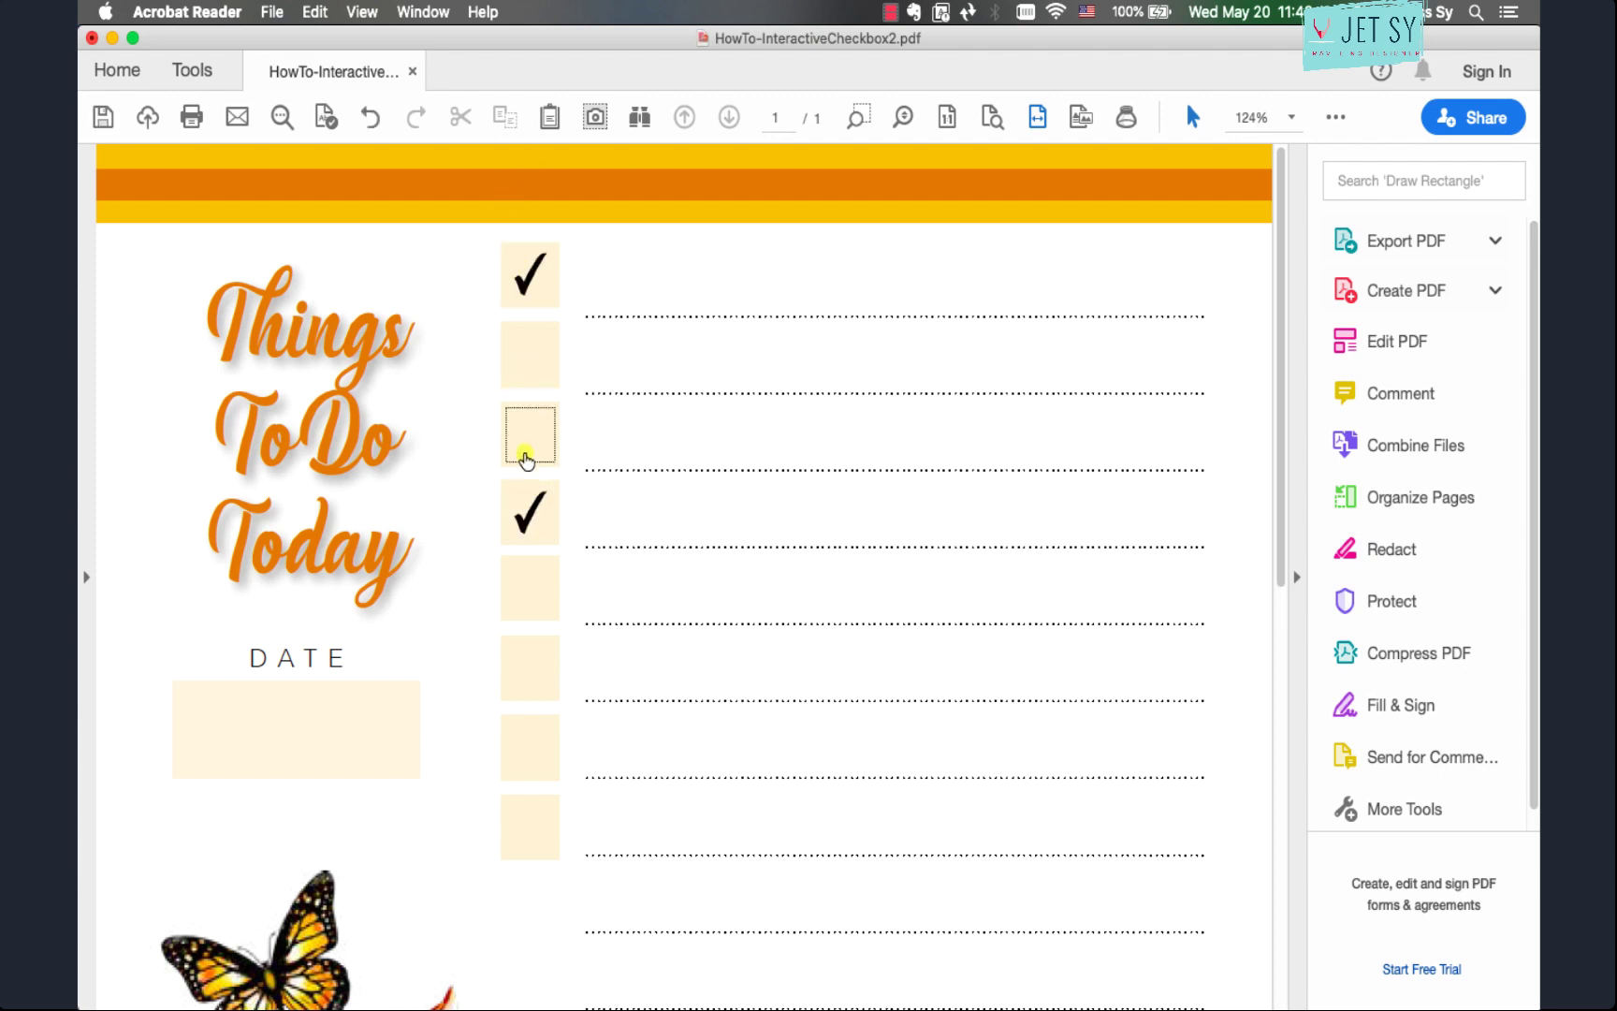
left_click(531, 588)
left_click(545, 674)
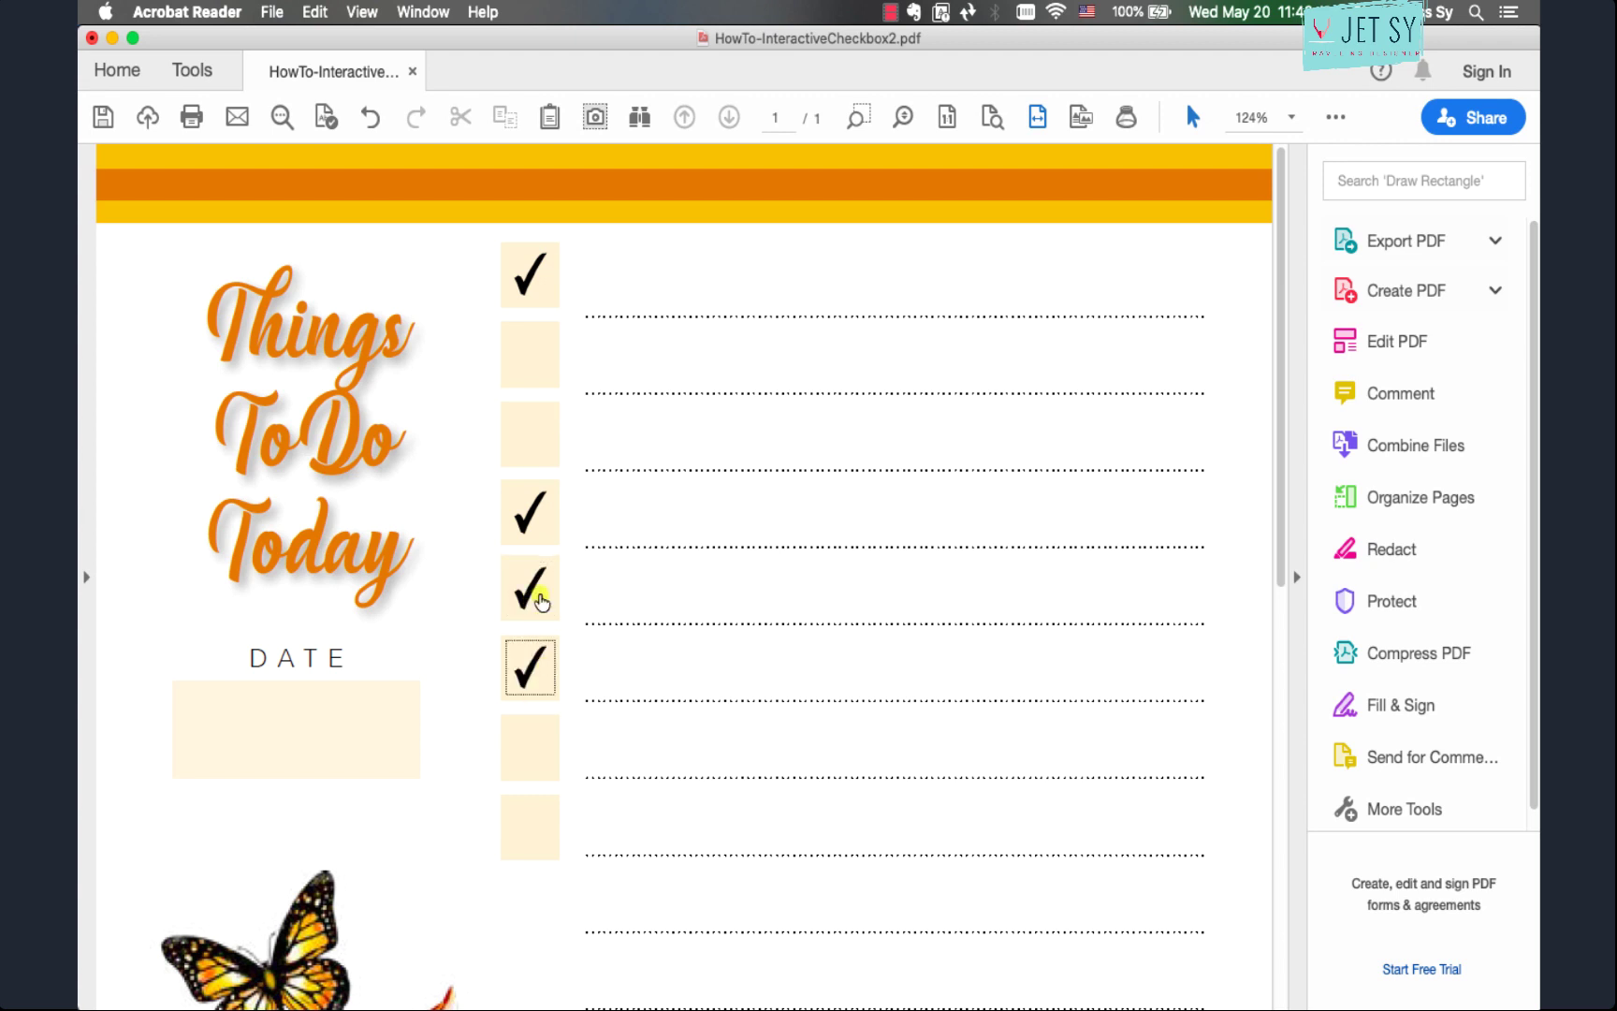
left_click(533, 591)
left_click(535, 514)
left_click(528, 446)
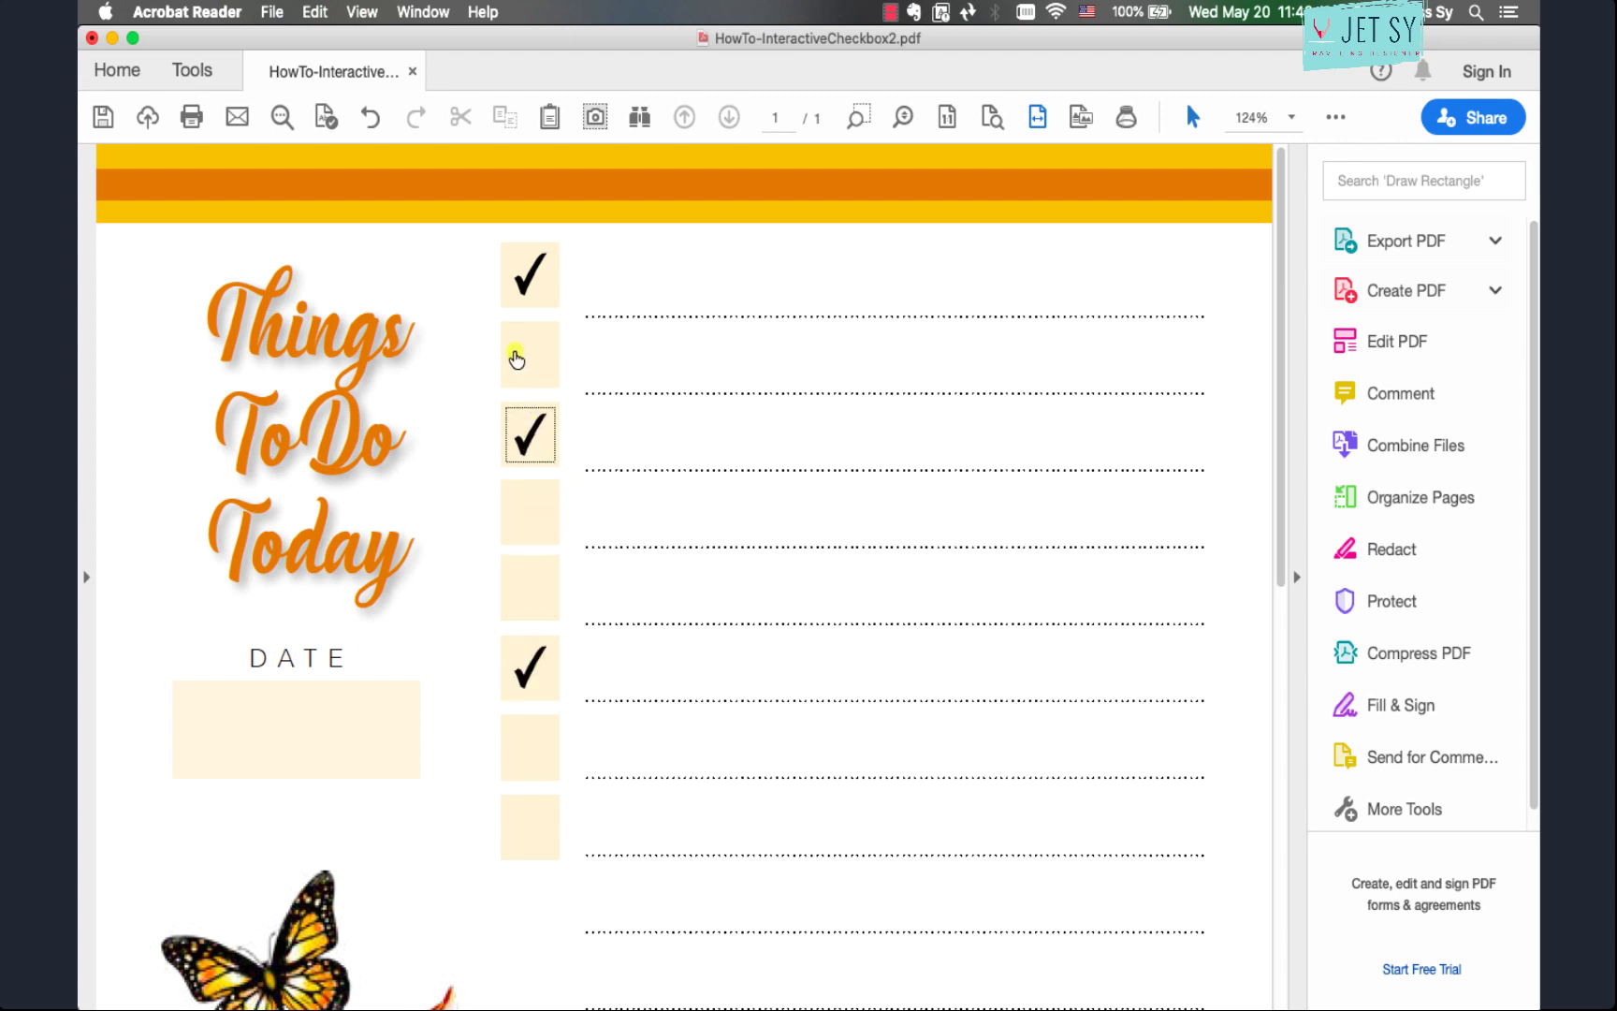
left_click(520, 357)
left_click(526, 769)
left_click(526, 842)
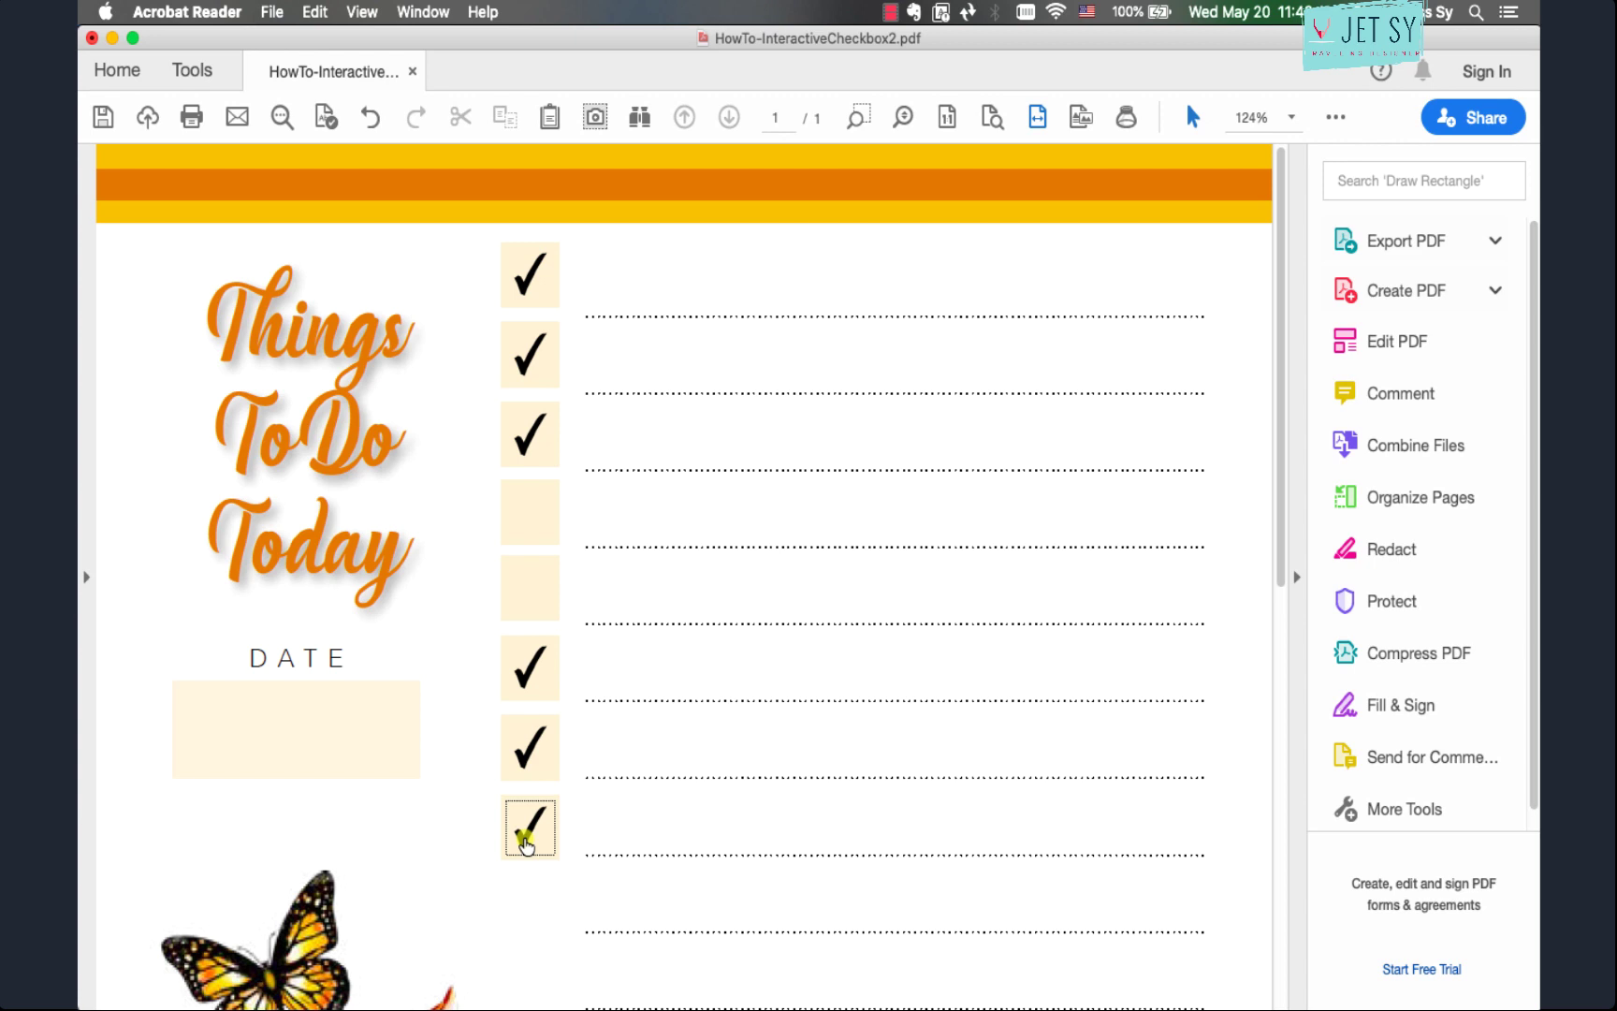
left_click(534, 667)
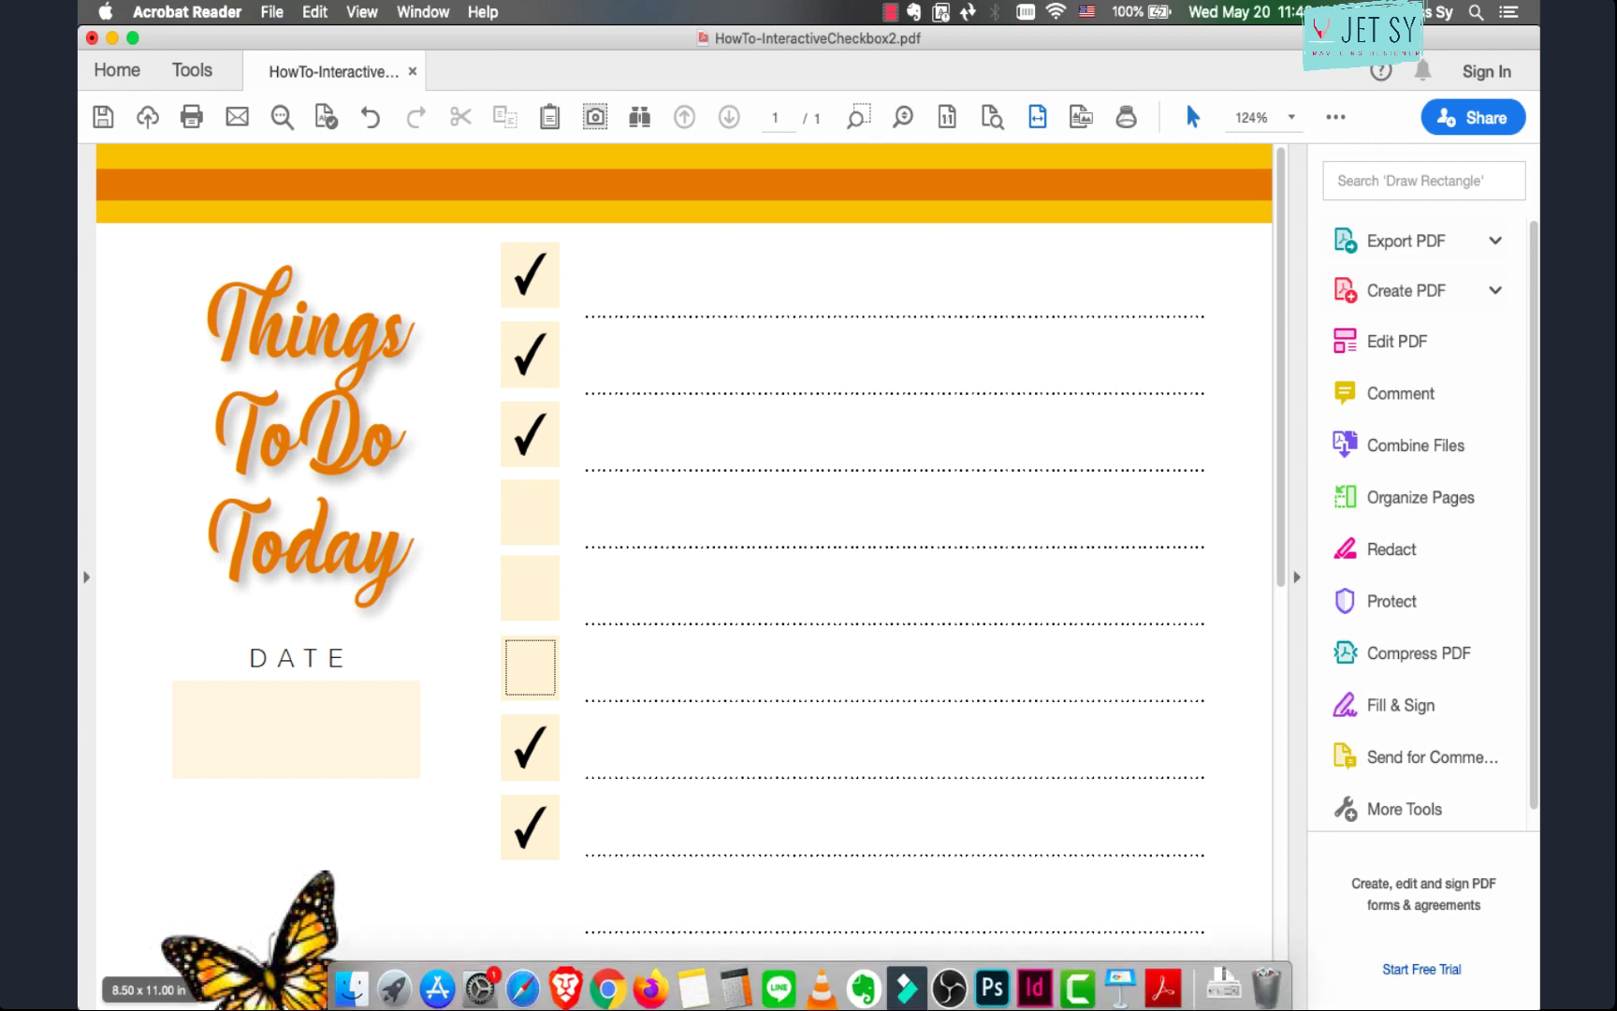
- Open HowTo-InteractiveCheckbox2.pdf in Preview from Finder and tick its first checkbox
left_click(344, 972)
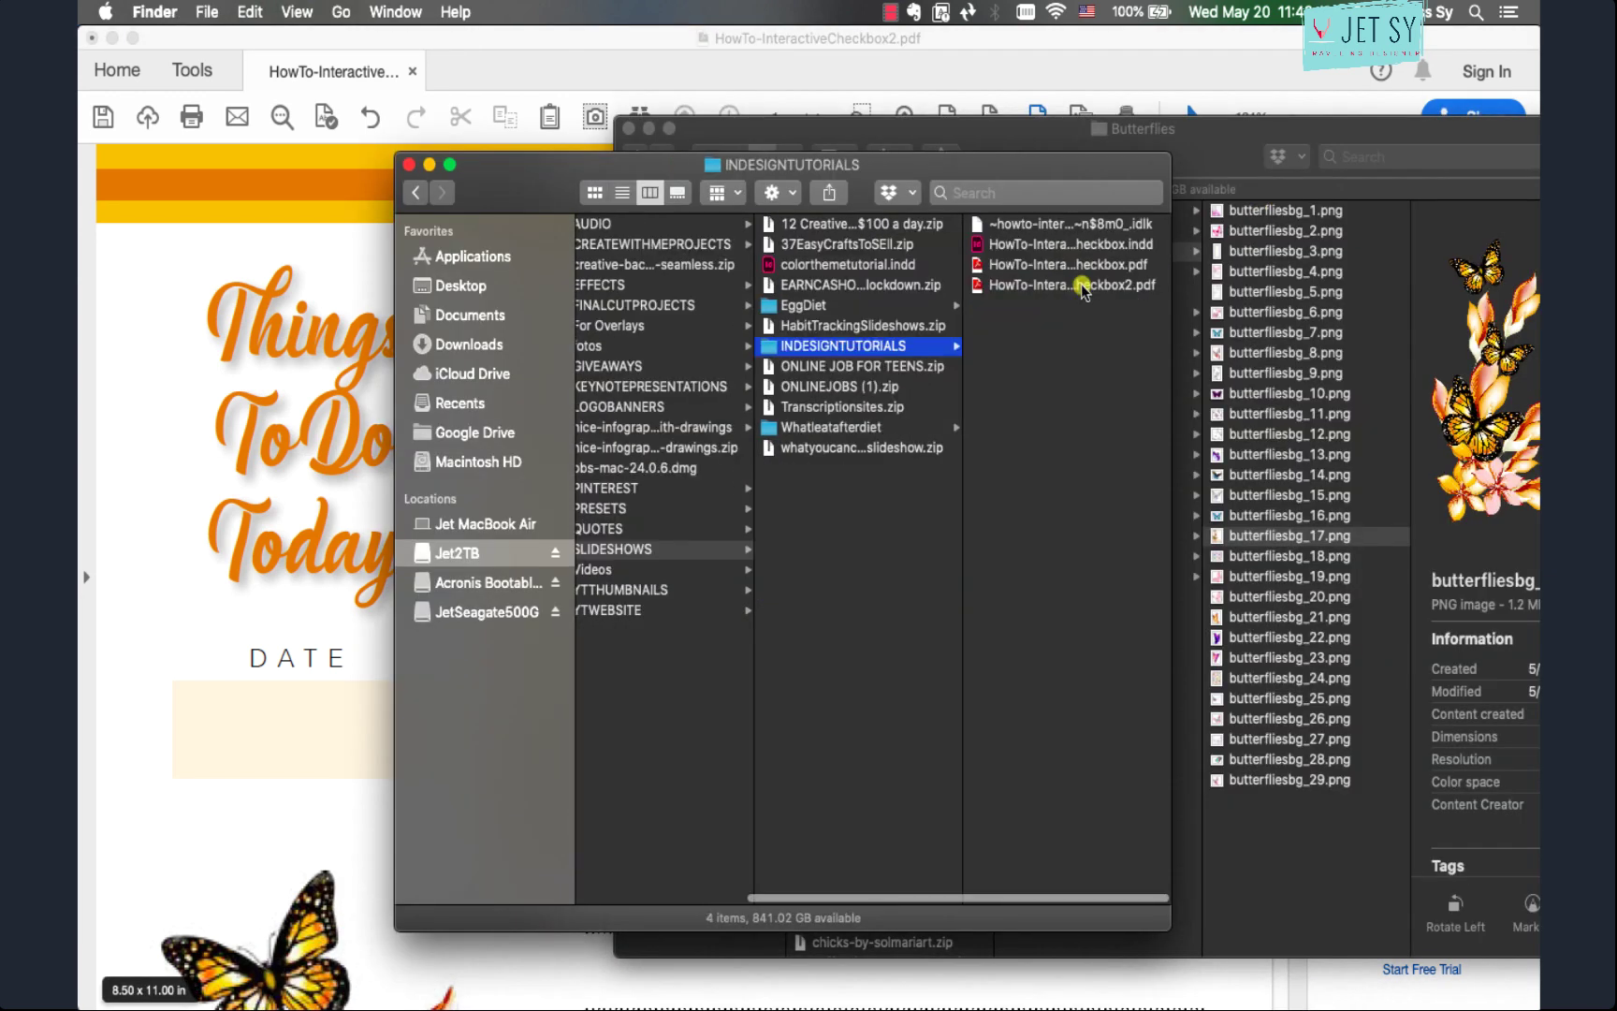
right_click(1083, 283)
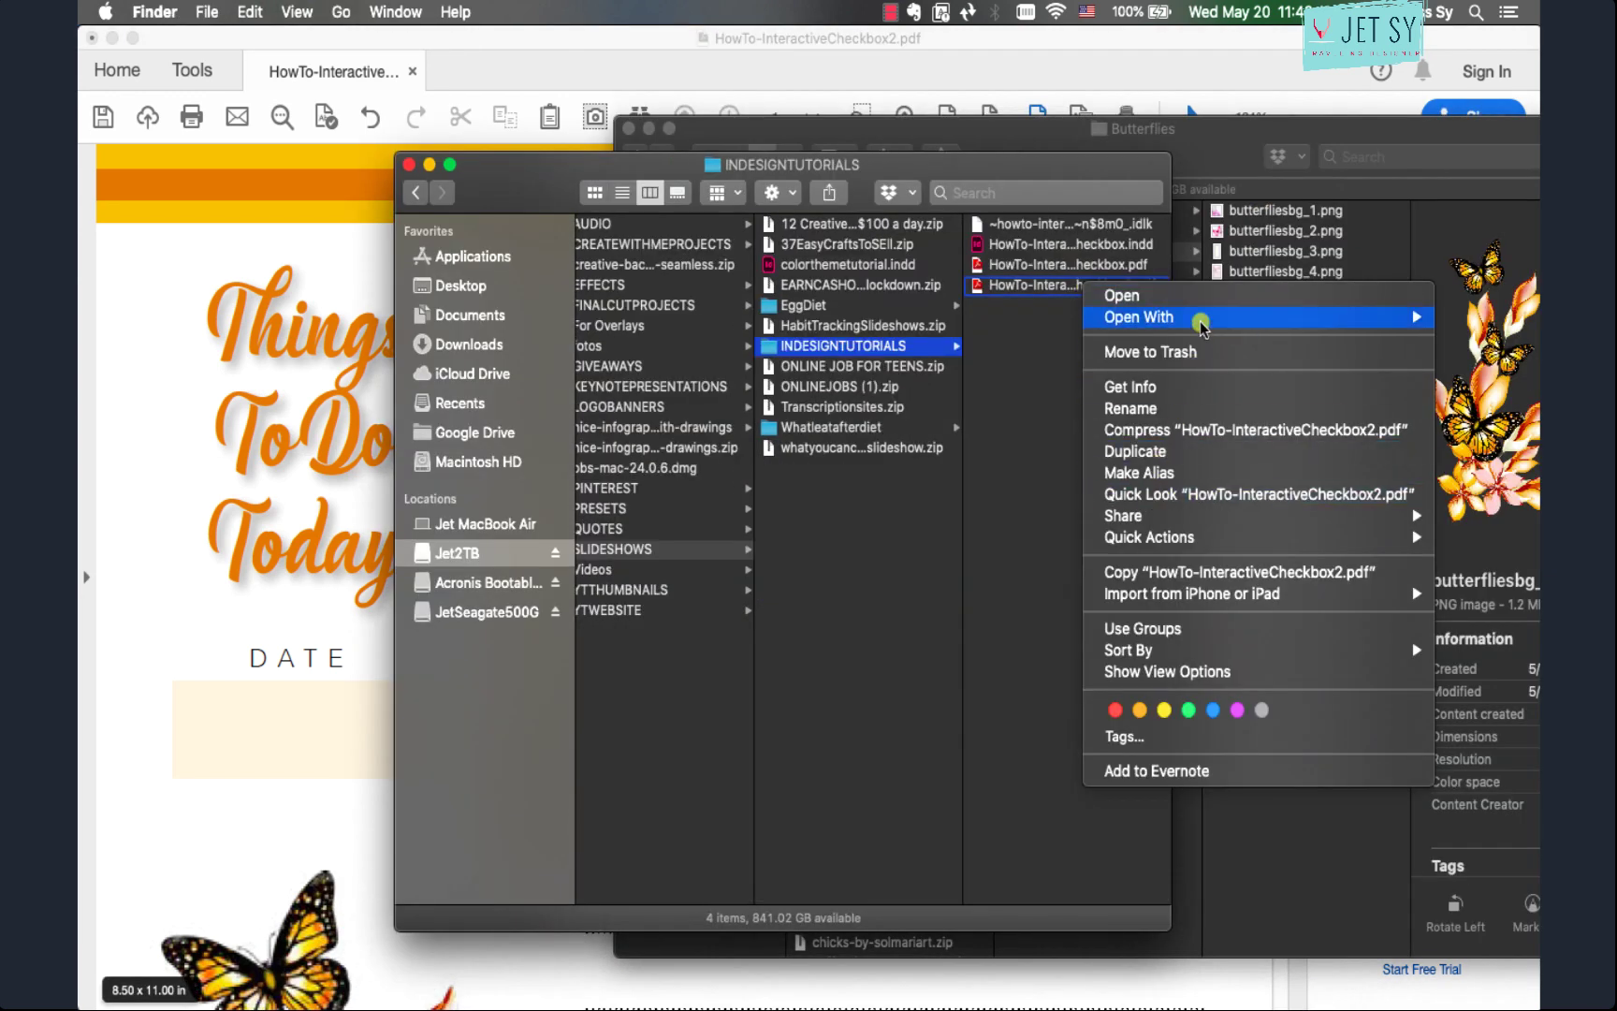
mouse_move(1245, 317)
left_click(863, 564)
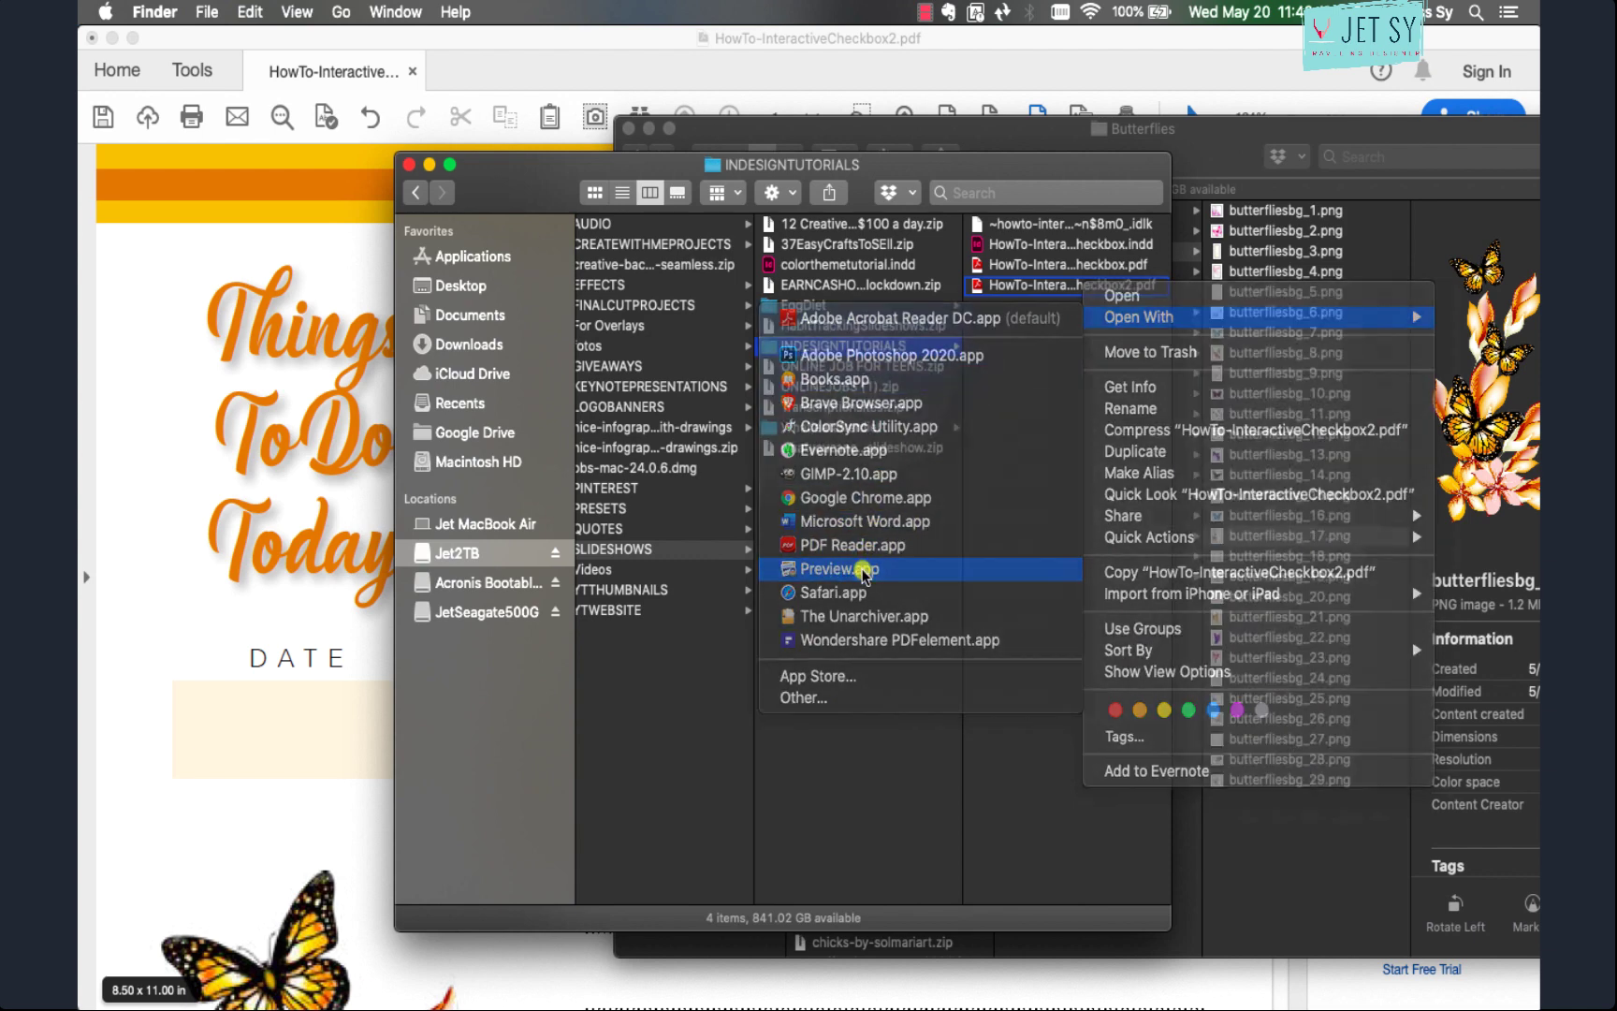
left_click(496, 223)
- Toggle the second checkbox on and off, then untick the fourth in Preview
left_click(512, 312)
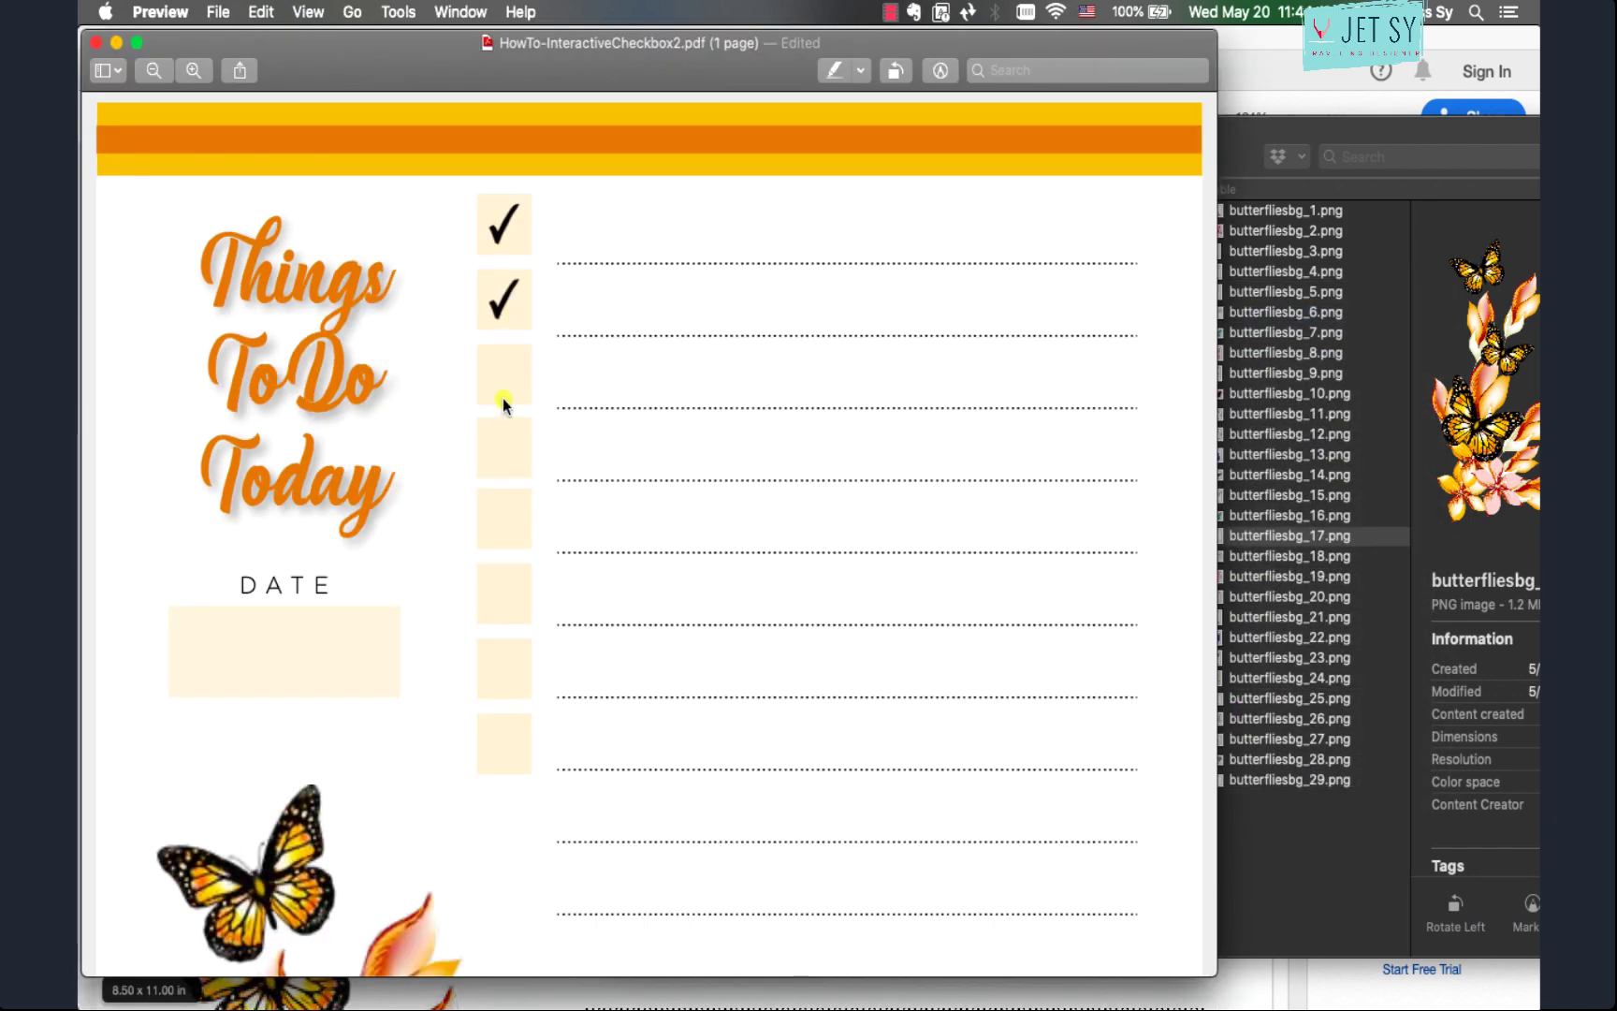
left_click(513, 313)
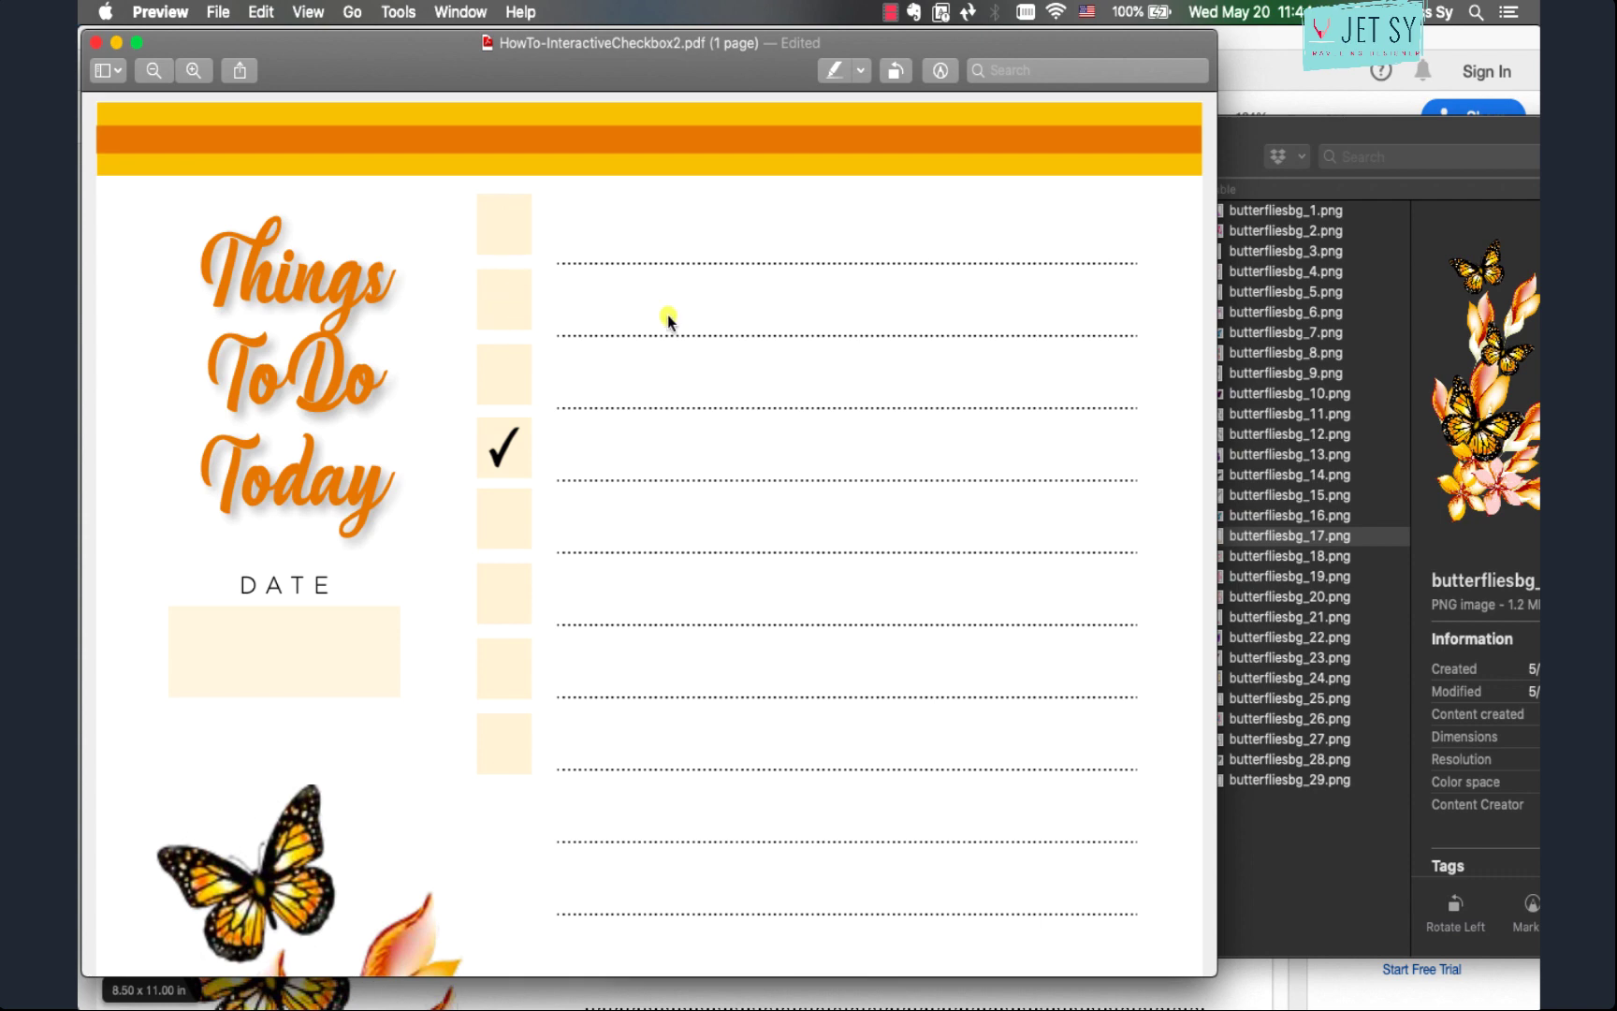
left_click(504, 445)
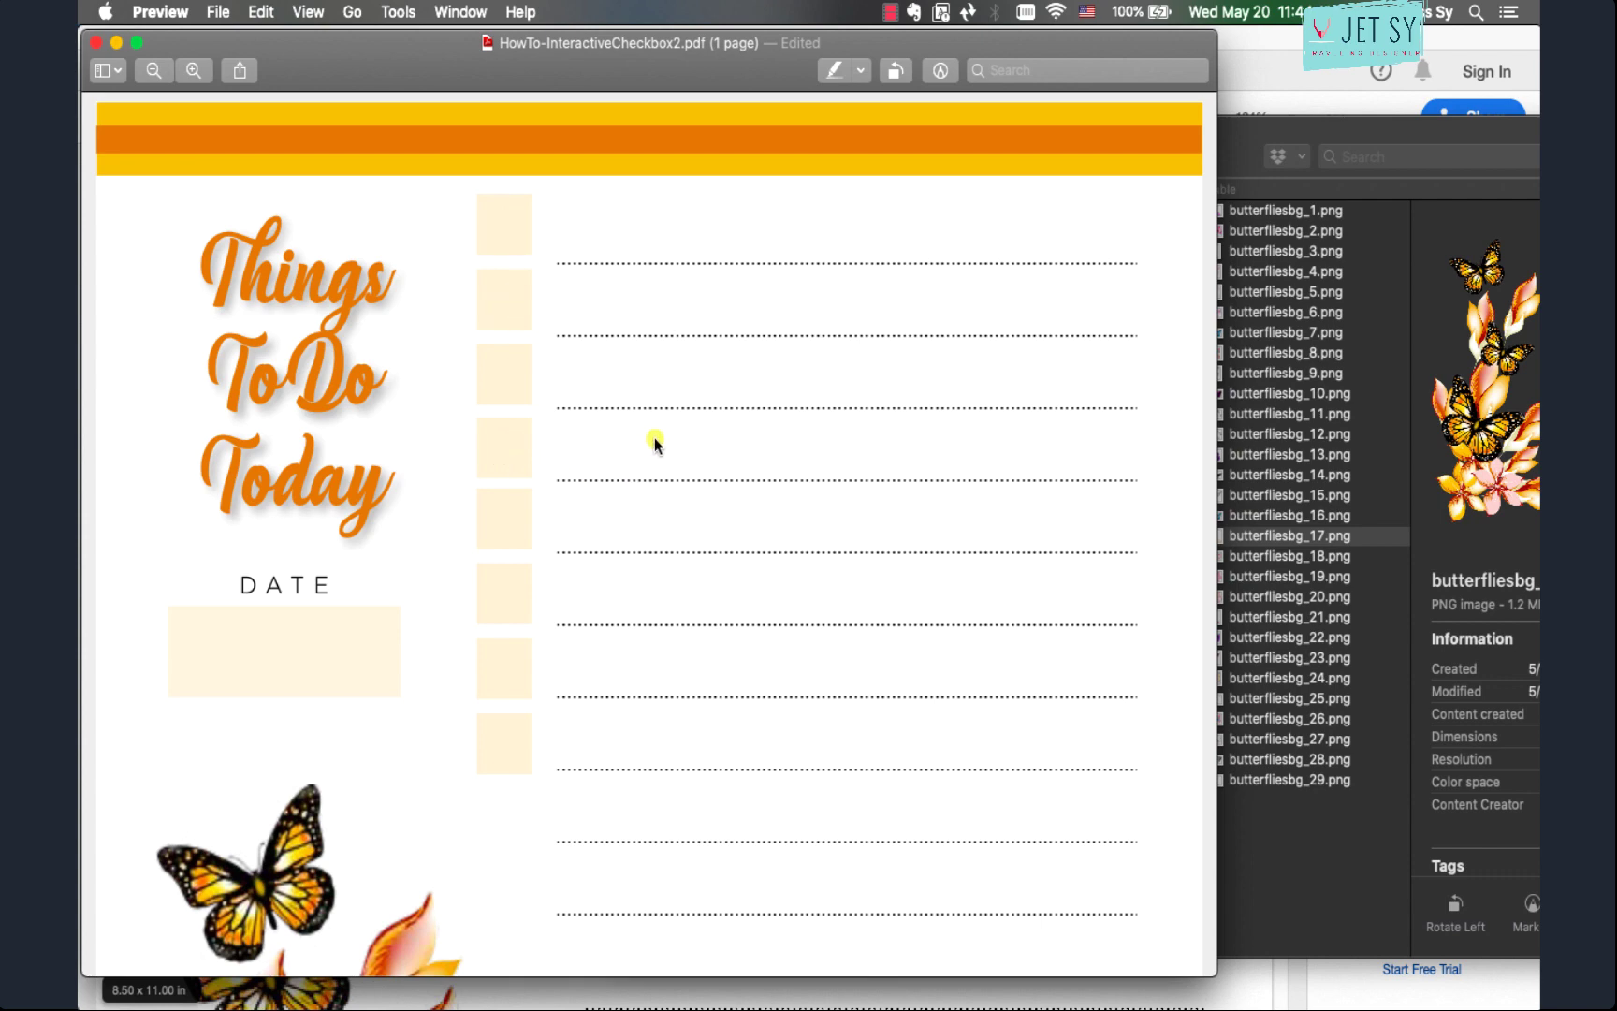